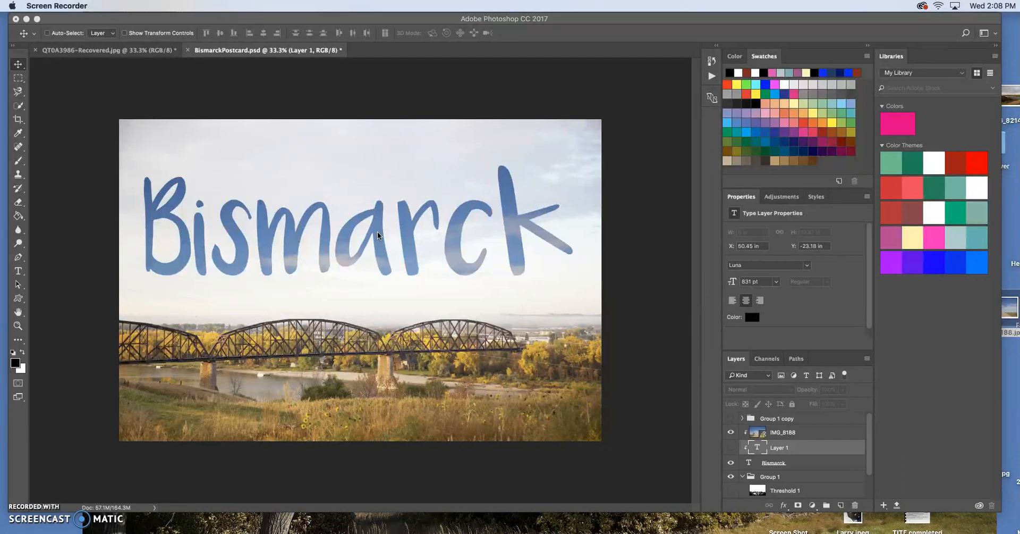
left_click(381, 283)
left_click(388, 326)
left_click(82, 24)
left_click(94, 5)
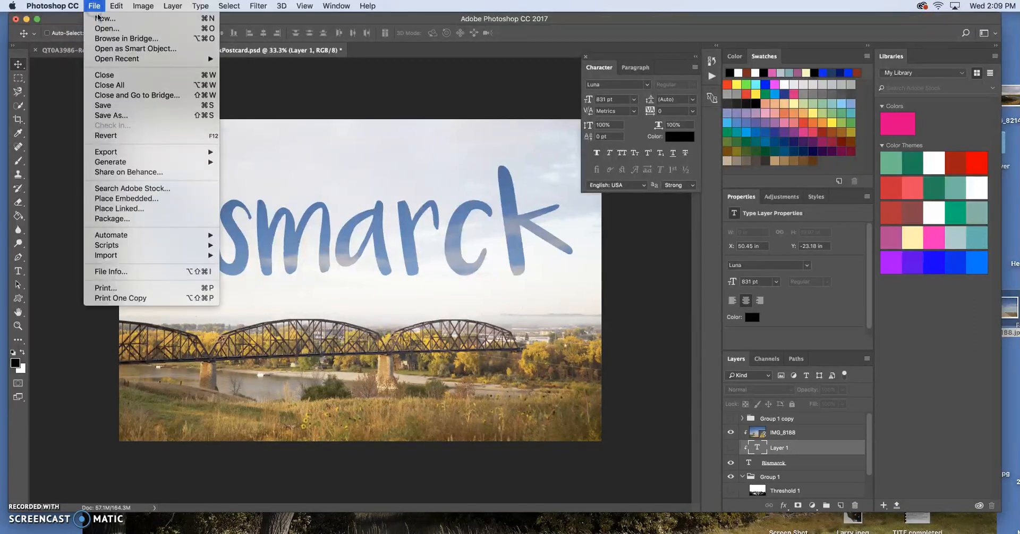
left_click(264, 72)
left_click(382, 55)
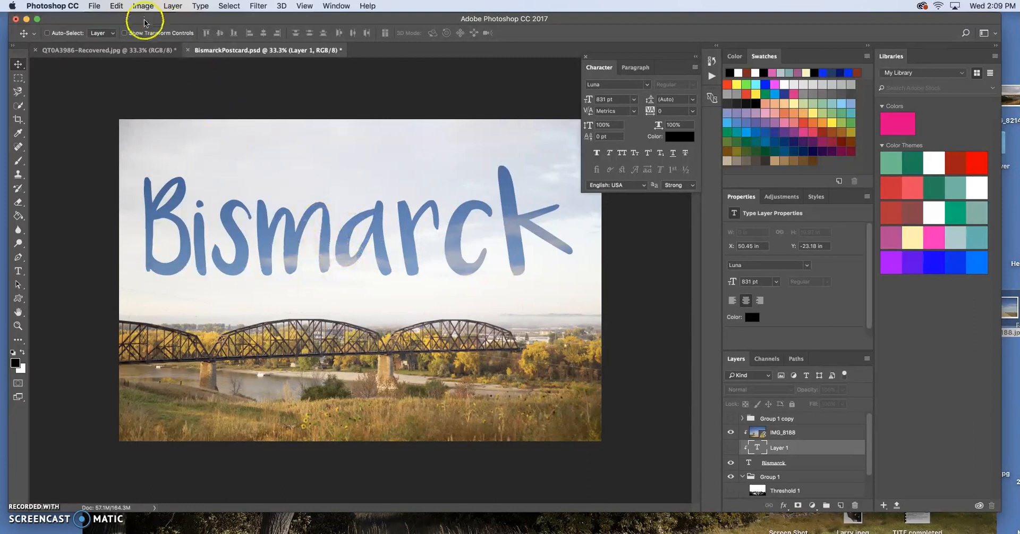
Step: Create a new landscape document 6 inches wide by 4 inches high at 300 pixels/inch in RGB Color with a white background
left_click(93, 10)
left_click(95, 18)
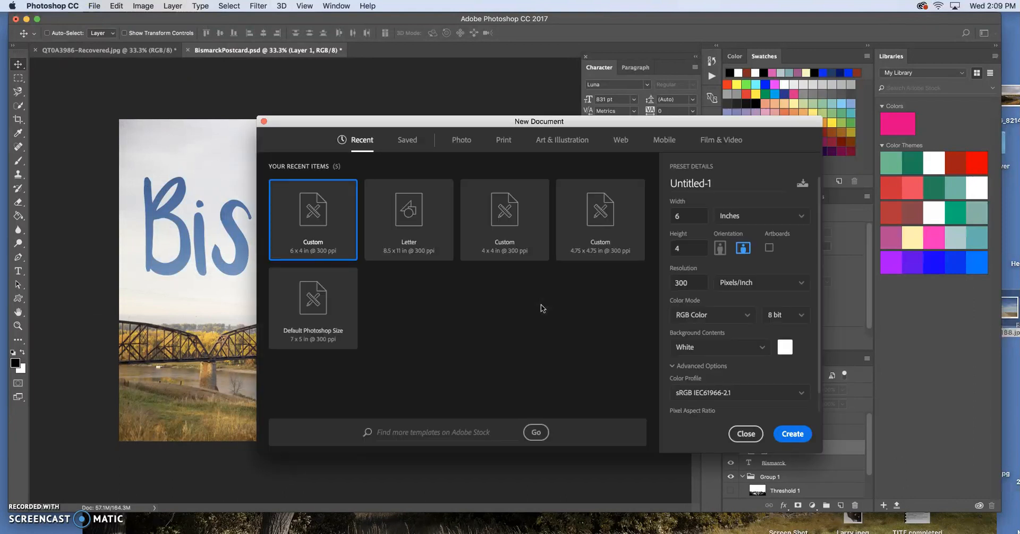
left_click(684, 216)
left_click(670, 248)
type("4")
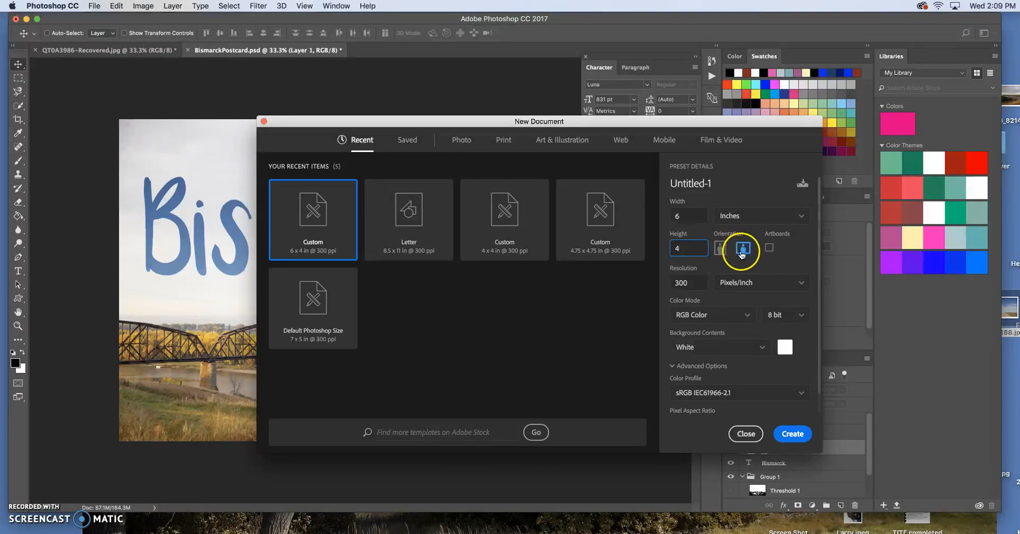
left_click(688, 281)
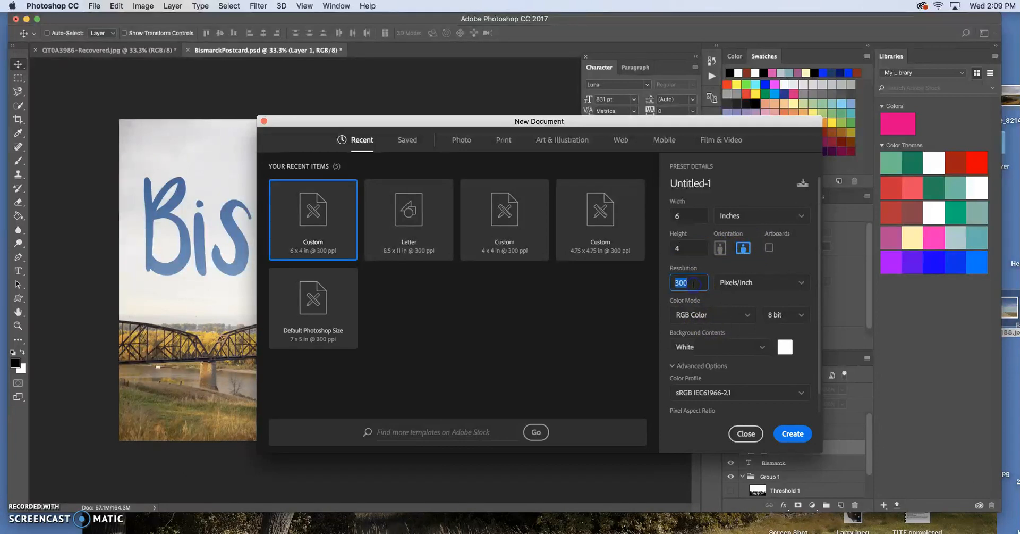
left_click(697, 324)
left_click(797, 366)
left_click(796, 435)
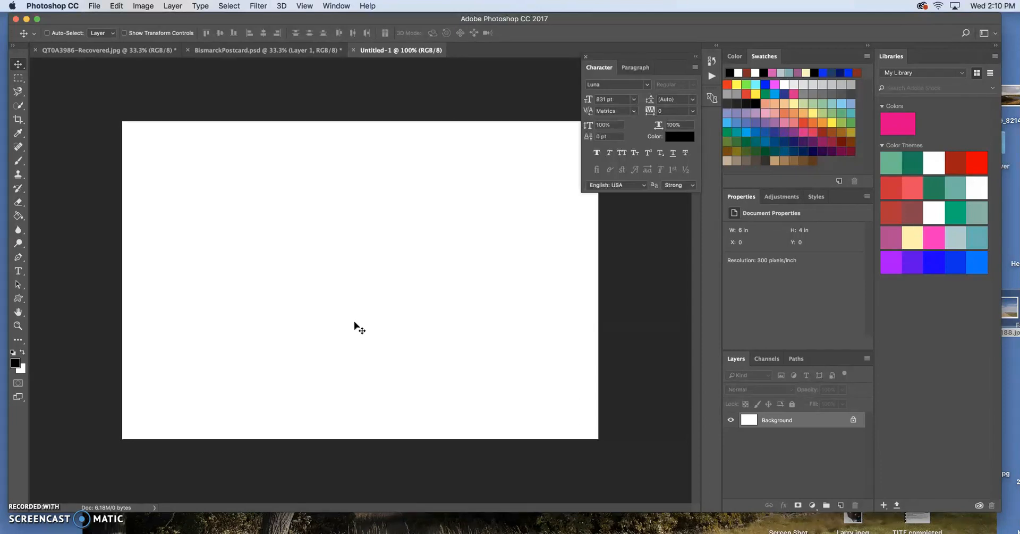
left_click(652, 279)
left_click(93, 7)
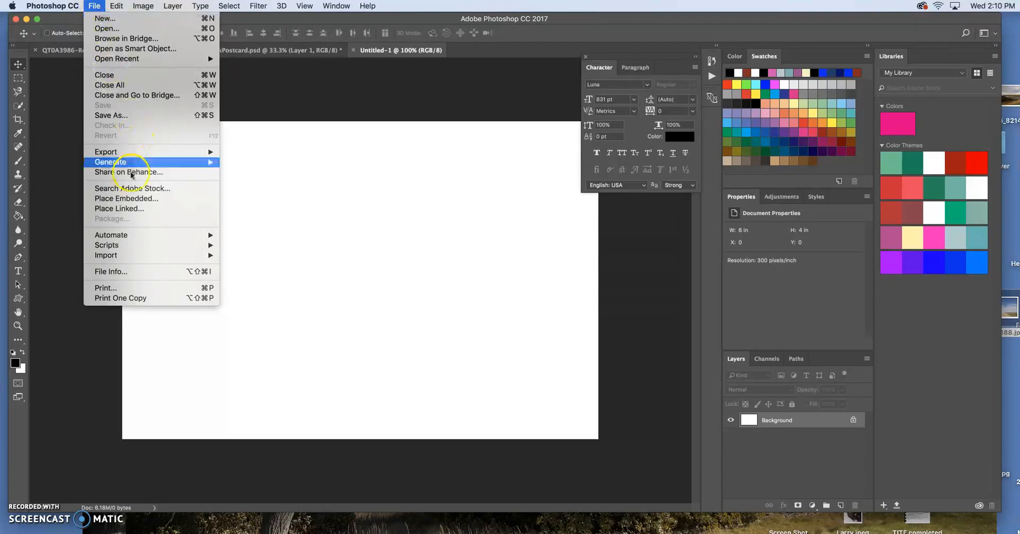
left_click(272, 87)
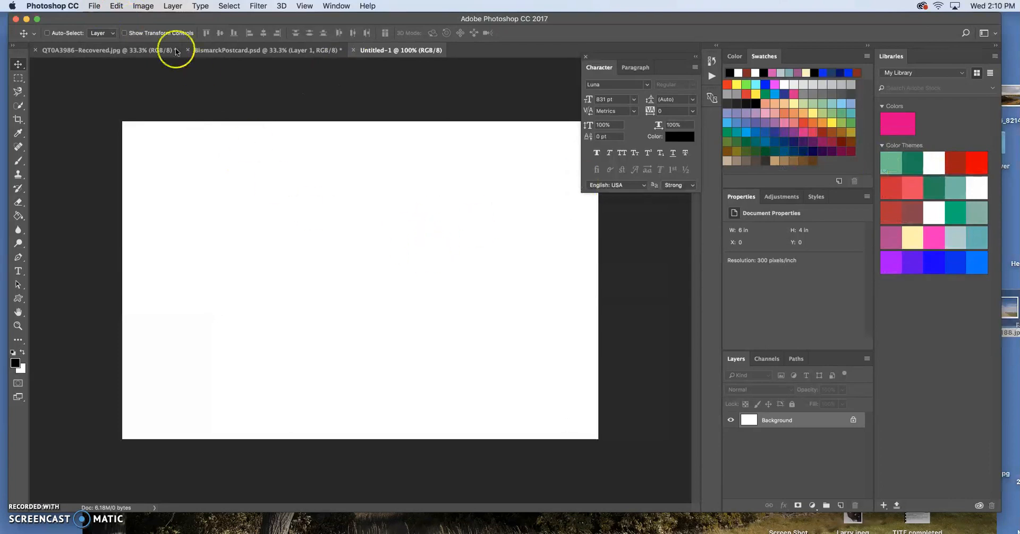
left_click(95, 6)
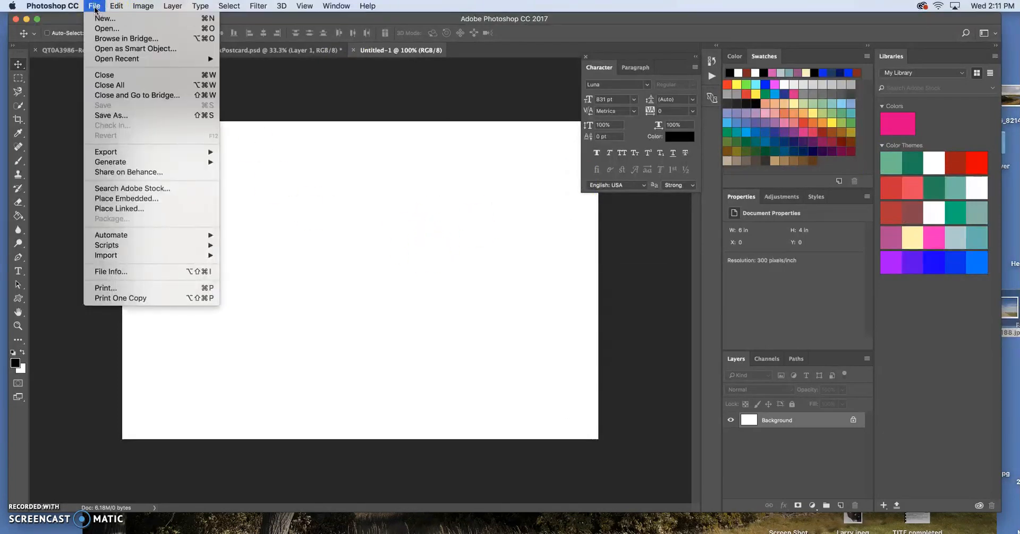
left_click(123, 210)
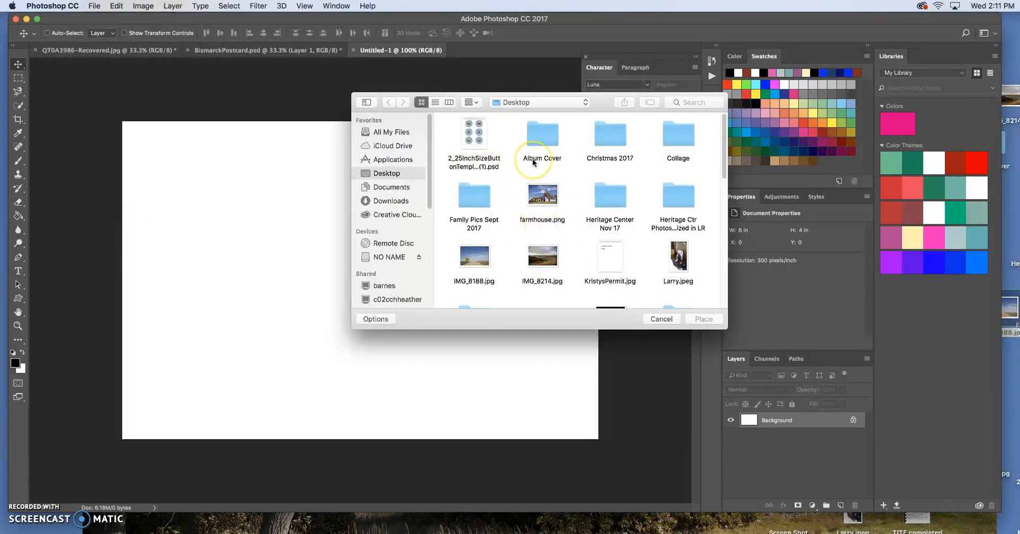
left_click(542, 256)
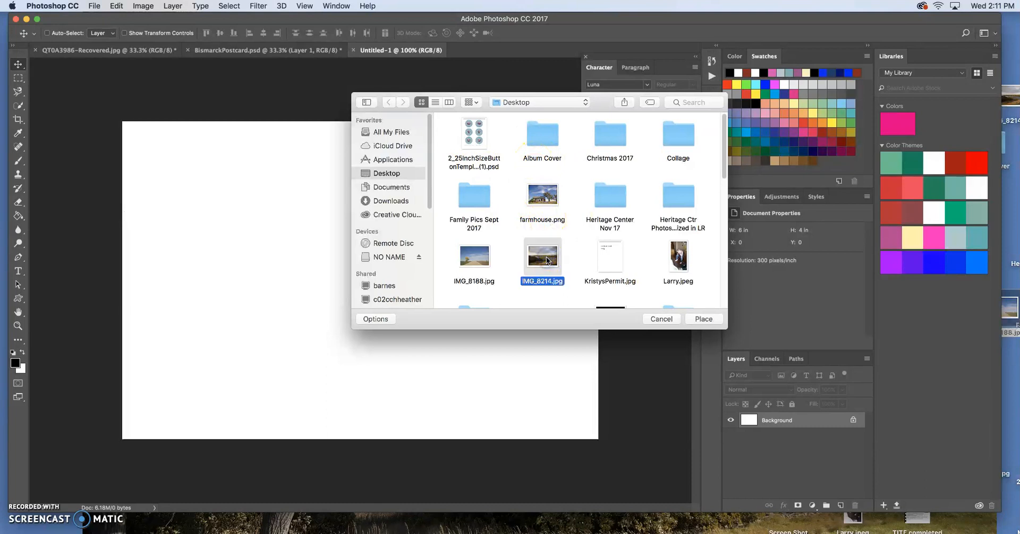
left_click(701, 318)
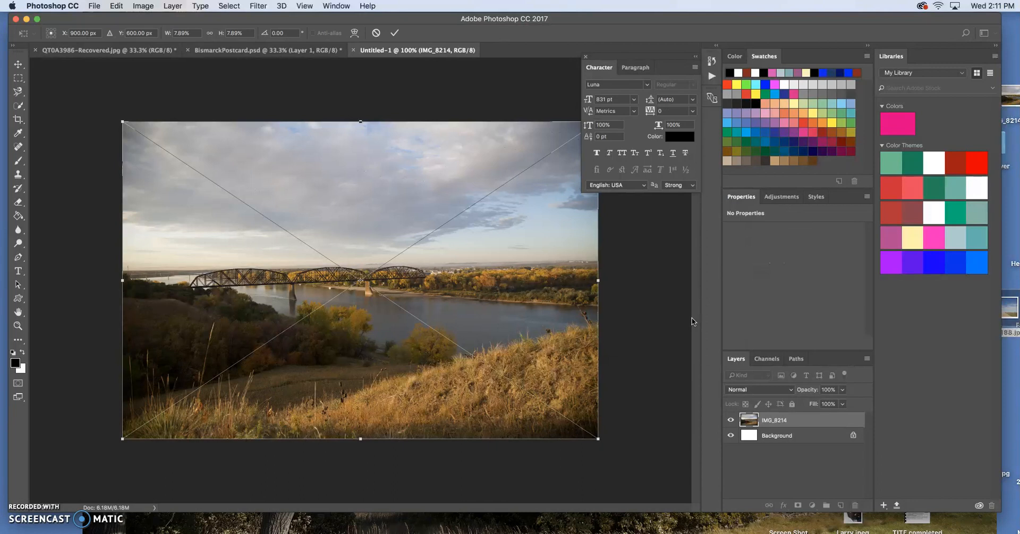
left_click(302, 52)
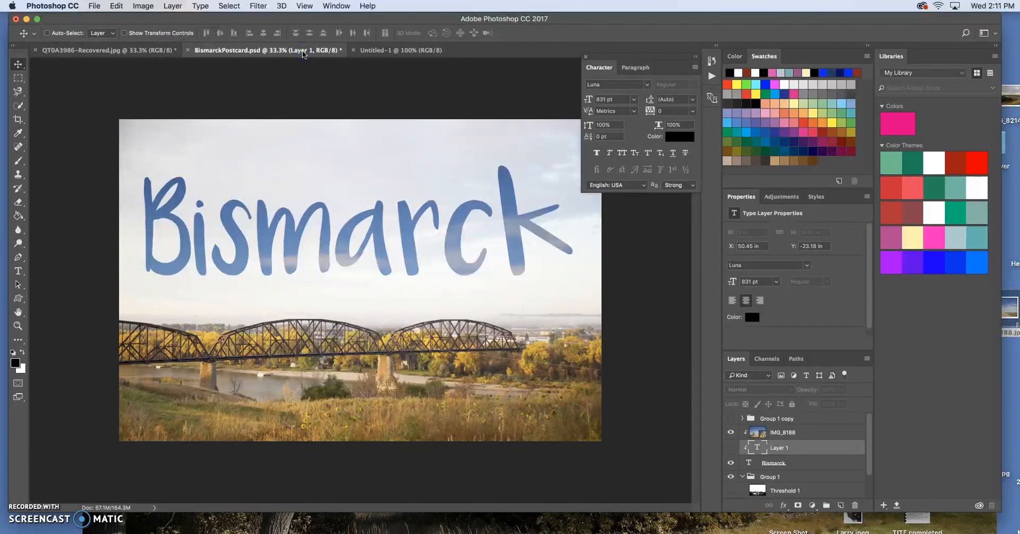
left_click(370, 51)
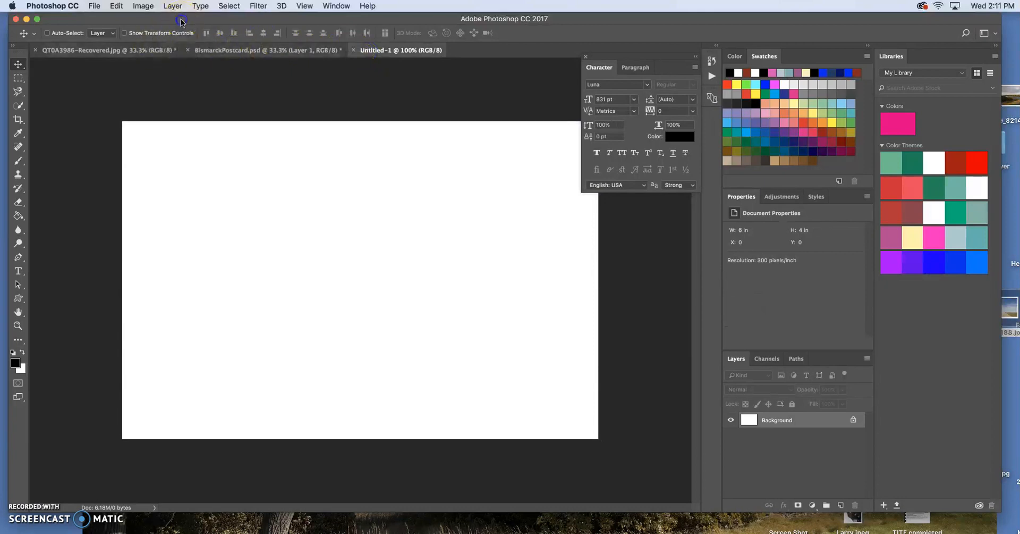
Step: Place the Desktop photo IMG_8214.jpg as a linked image filling the blank canvas
left_click(105, 12)
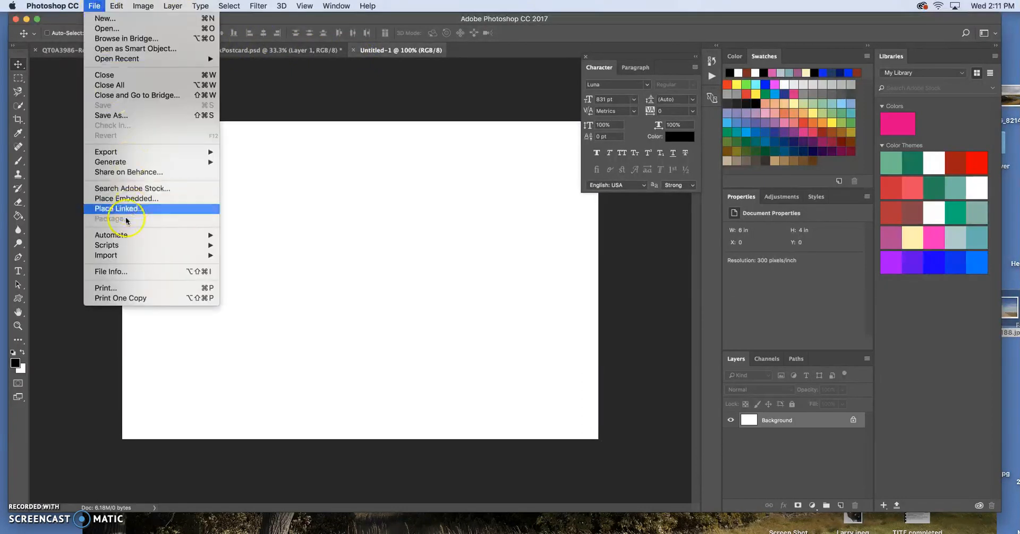
left_click(133, 205)
left_click(543, 260)
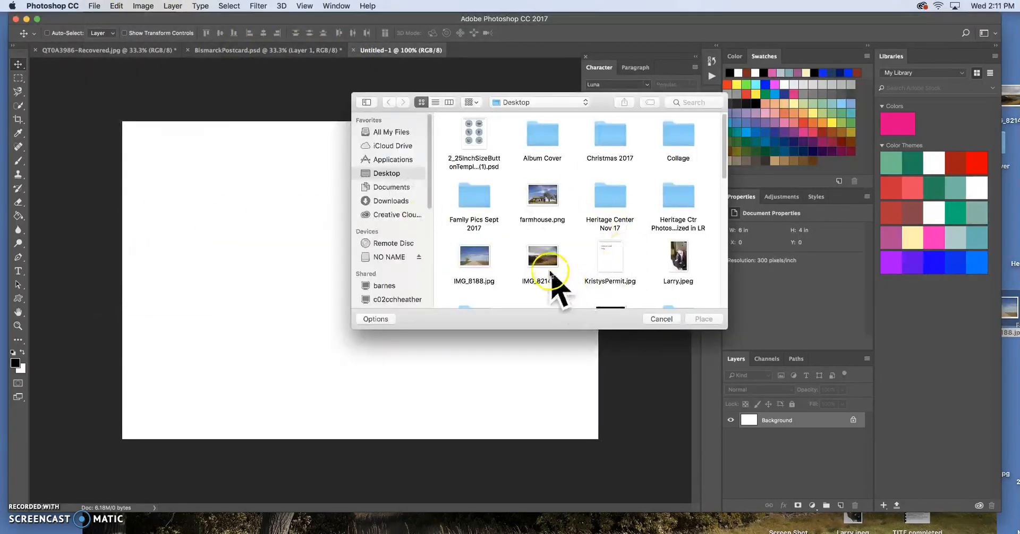
left_click(715, 319)
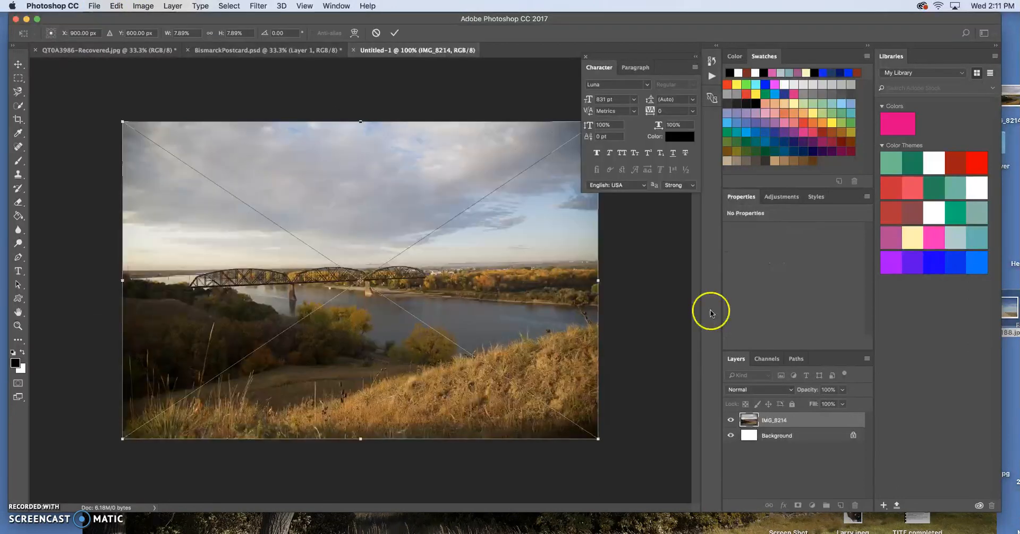
left_click(393, 33)
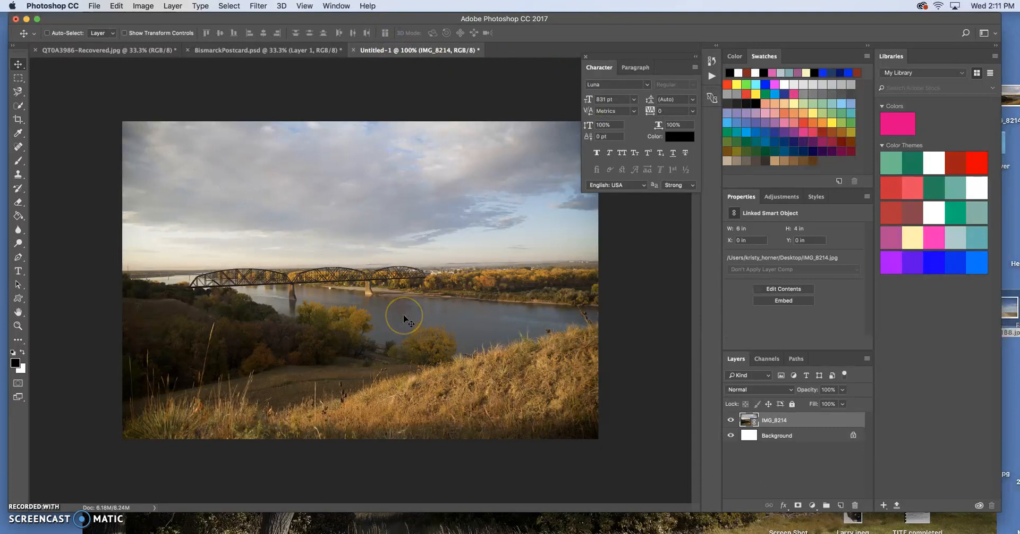
Step: Free-transform the placed photo, scaling it to about 6.25 by 4.17 inches so it extends past the canvas's top-left corner
left_click(391, 218)
left_click(402, 341)
left_click(426, 293)
key("cmd+z")
left_click(264, 177)
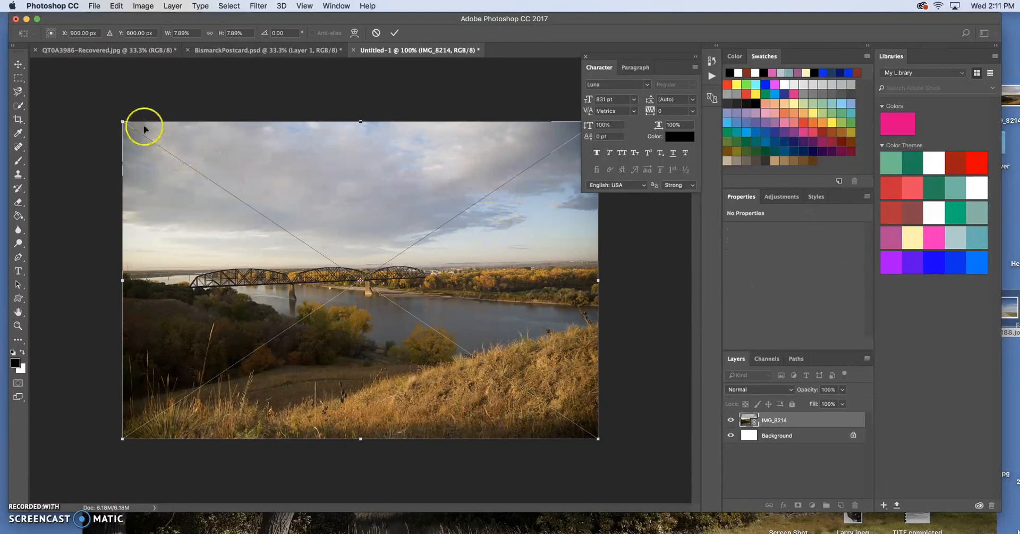
left_click_drag(124, 121, 146, 130)
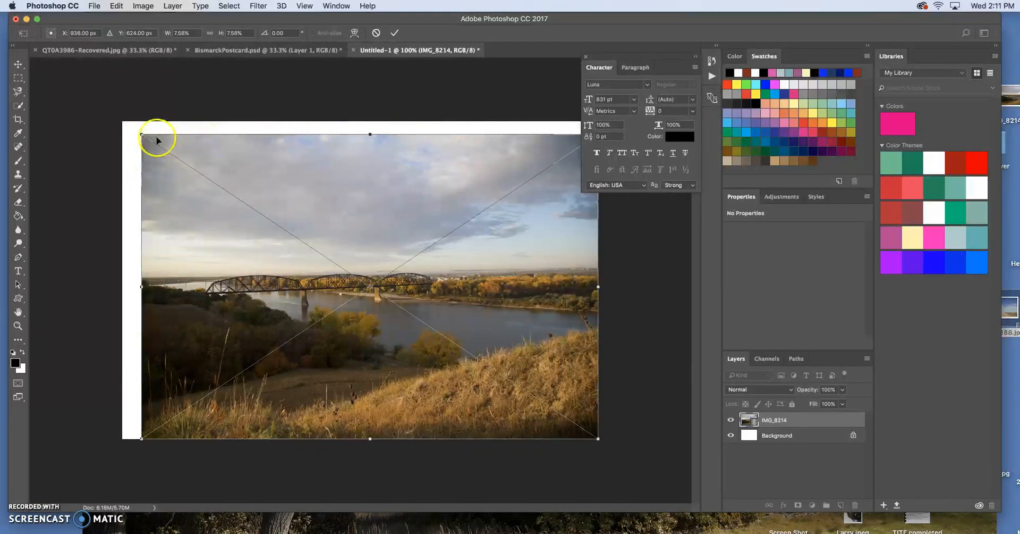
left_click_drag(143, 135, 102, 115)
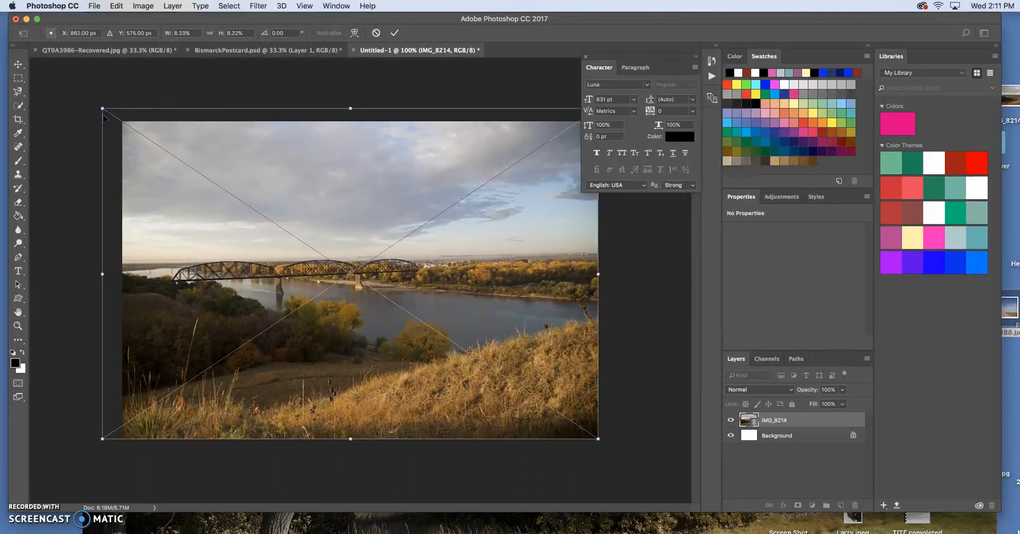
left_click(397, 34)
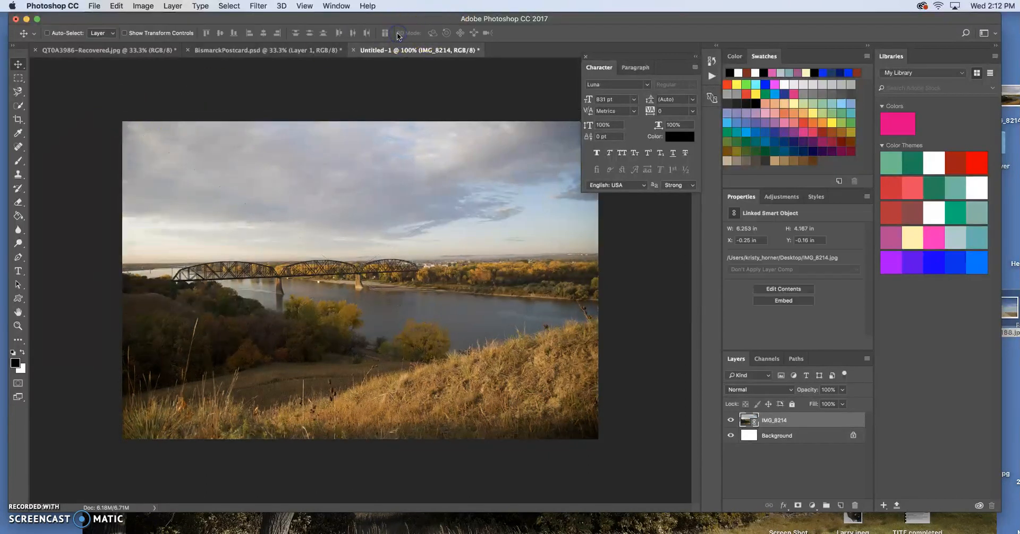
Step: Add a Brightness/Contrast adjustment layer above the bridge photo
left_click(460, 313)
left_click(430, 302)
left_click(783, 196)
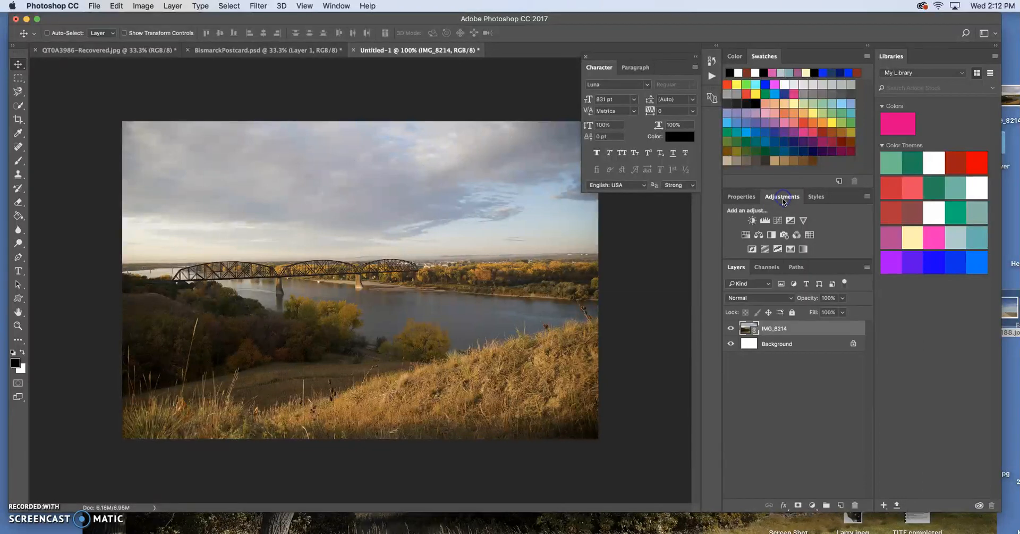
left_click(751, 220)
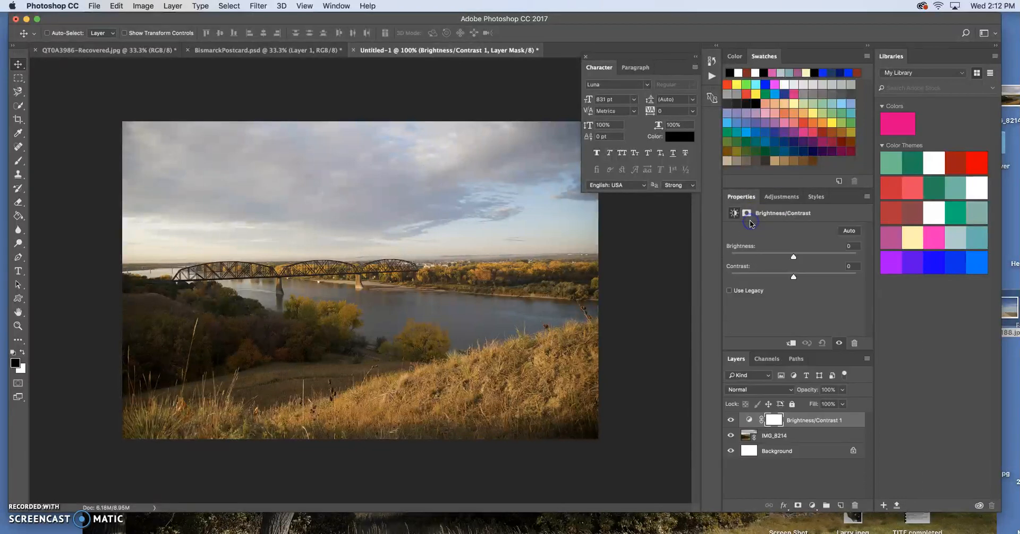
Step: Add a Curves adjustment layer and raise the middle of the RGB curve slightly to brighten the photo
left_click(770, 197)
left_click(781, 222)
left_click_drag(807, 304, 801, 299)
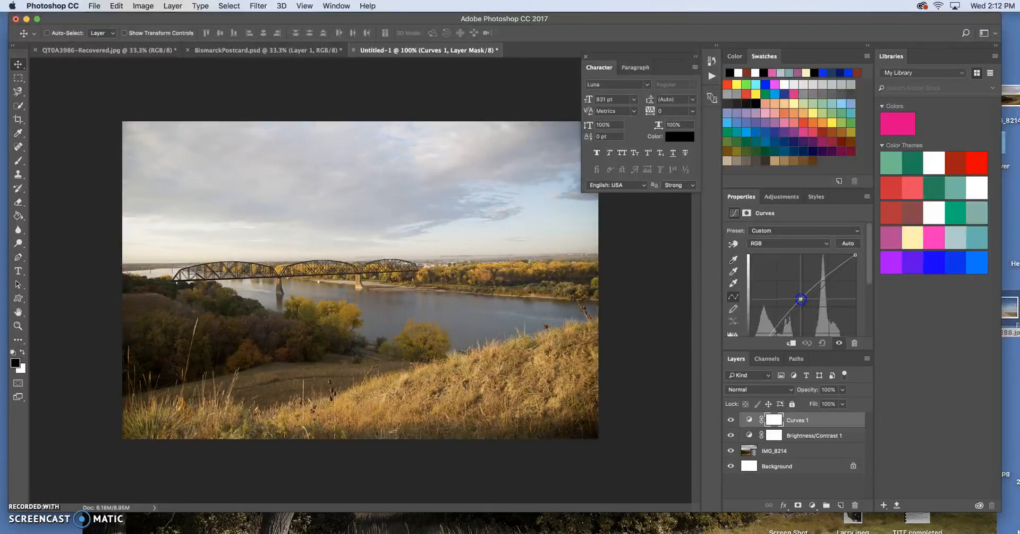
Step: Add a Hue/Saturation adjustment layer and set the master saturation to +4
left_click(782, 197)
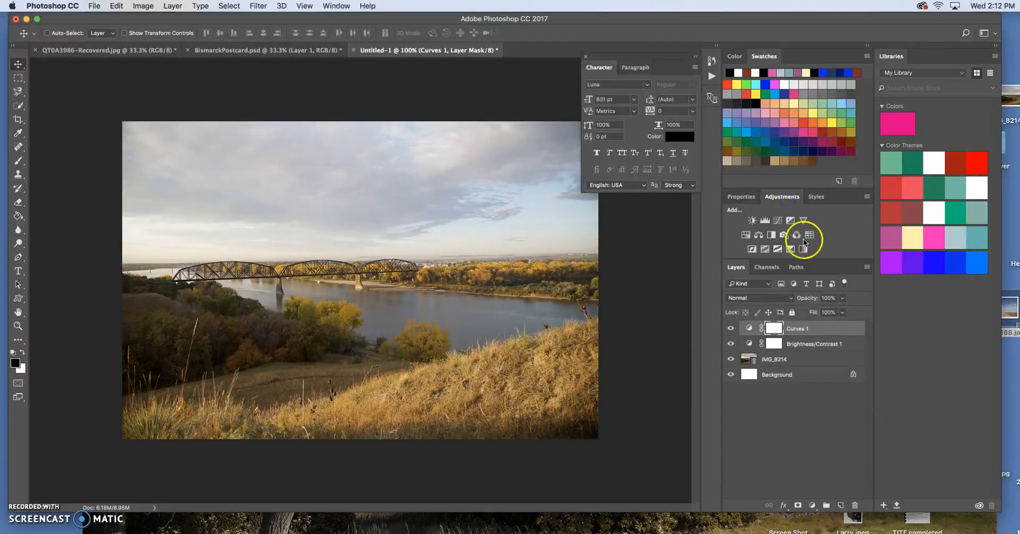
left_click(748, 232)
left_click_drag(796, 292, 797, 290)
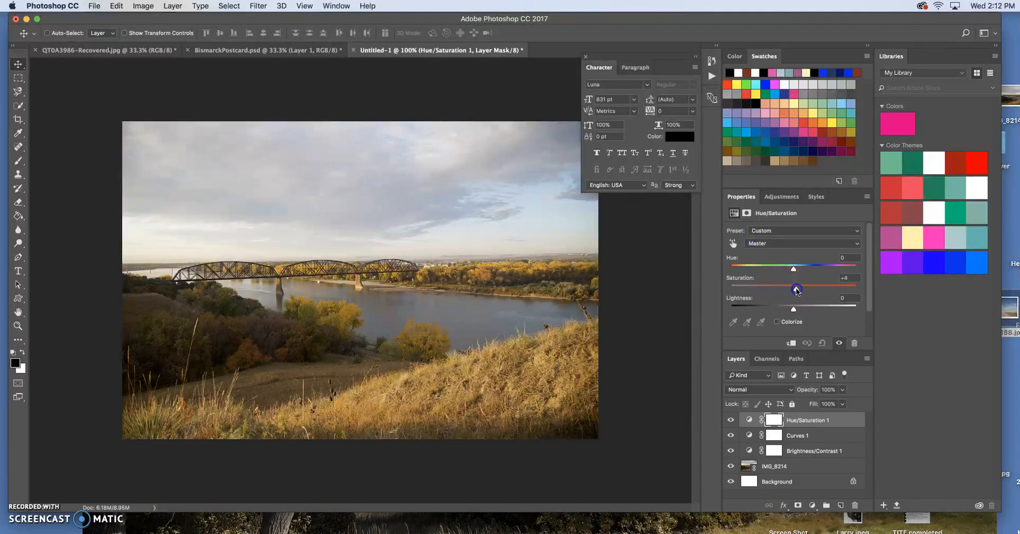
left_click(790, 197)
left_click(771, 198)
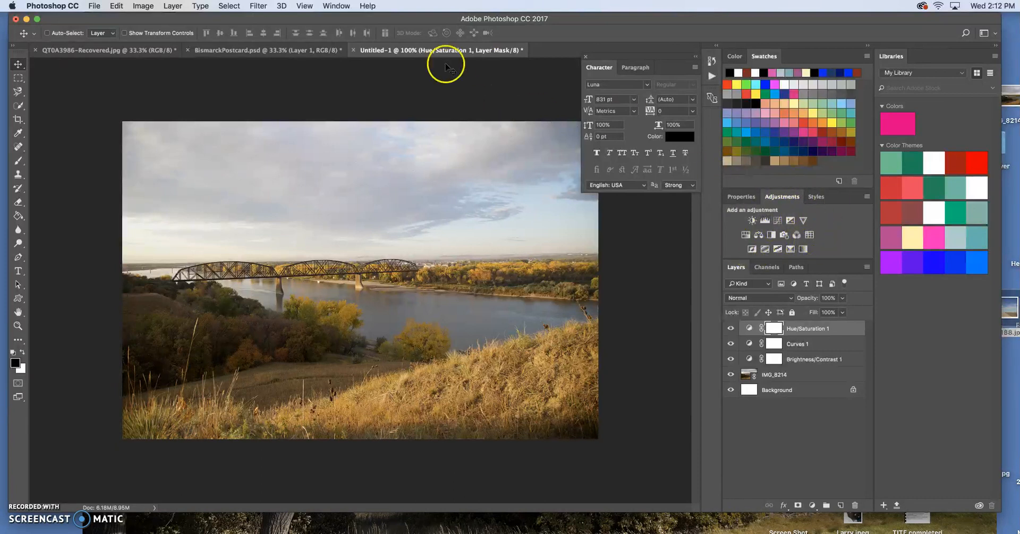
left_click(338, 6)
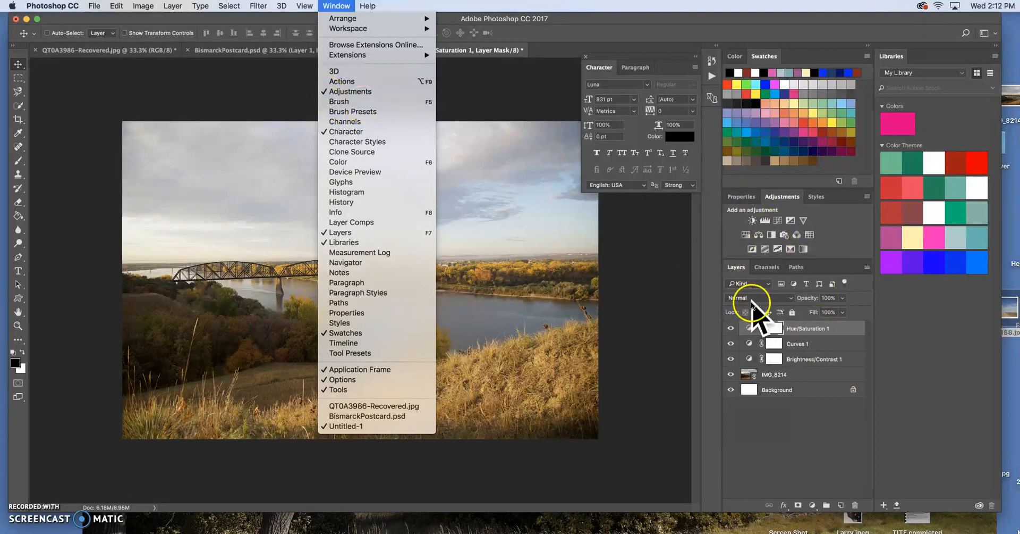
left_click(790, 198)
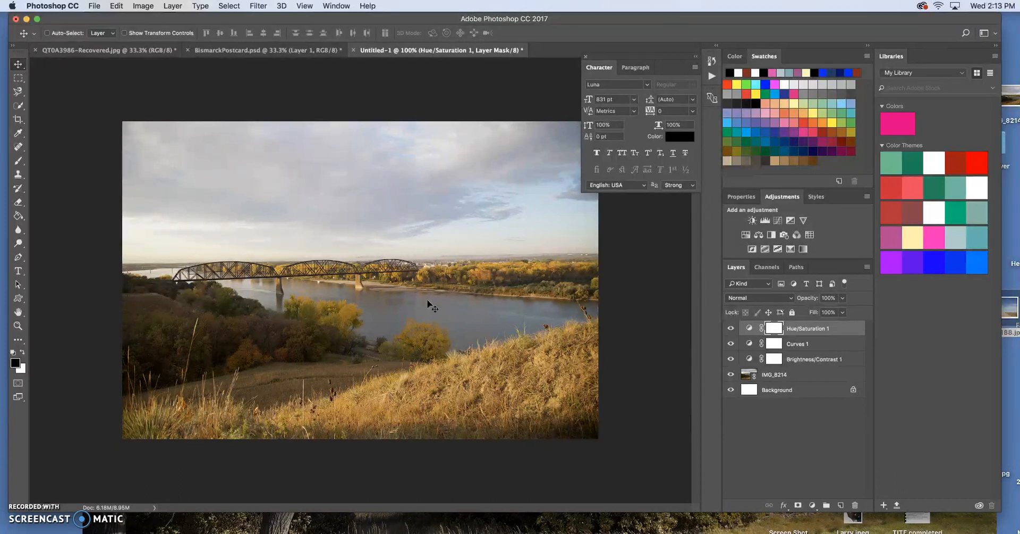
Step: Draw a wide paragraph text box from the upper sky to below the bridge and enter the text Bismarck
left_click(425, 305)
left_click(18, 271)
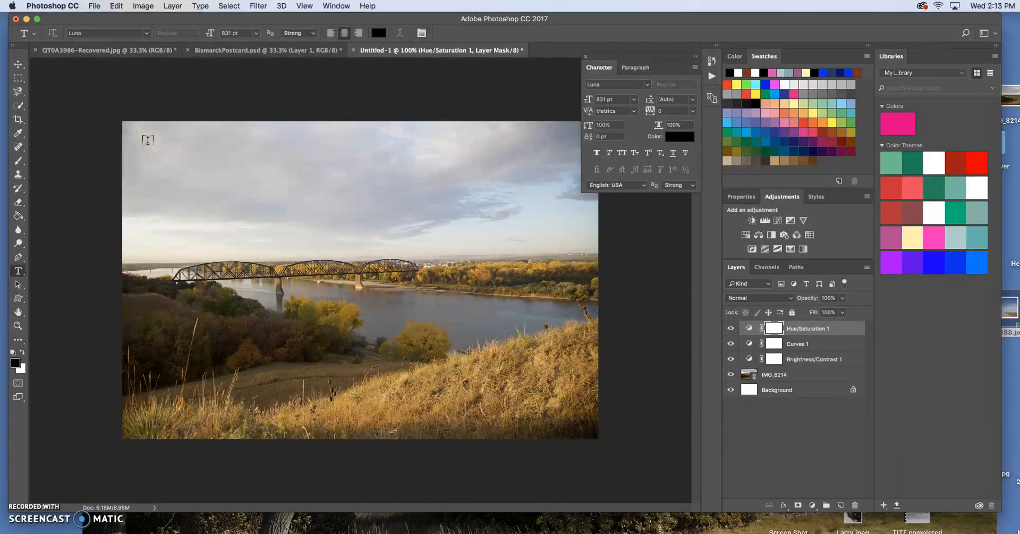
left_click_drag(147, 142, 574, 325)
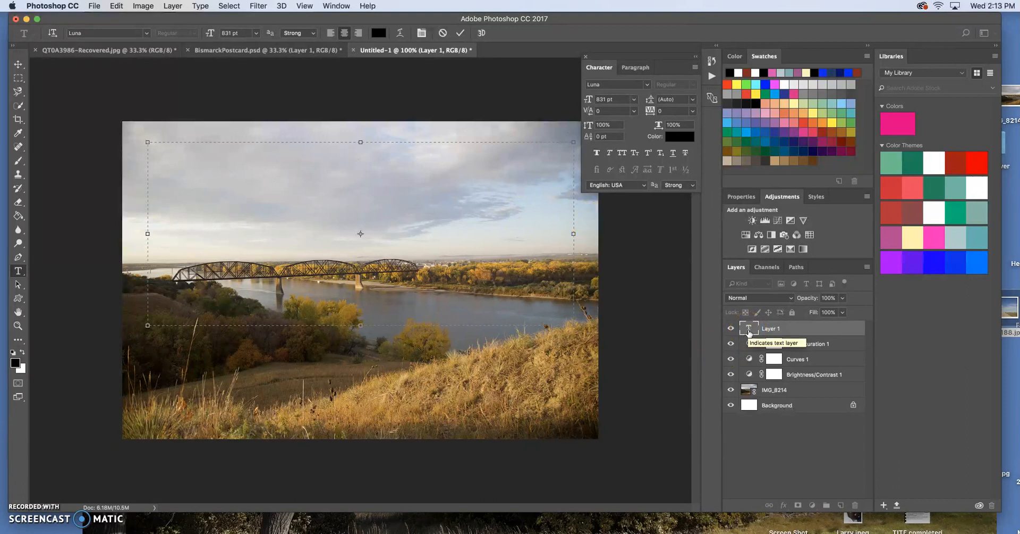
left_click(749, 331)
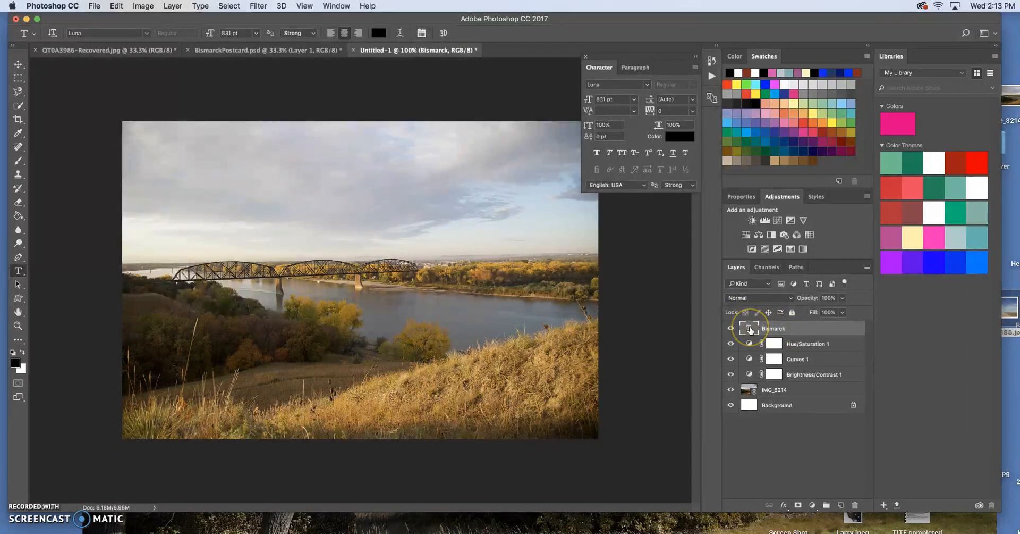
double_click(751, 330)
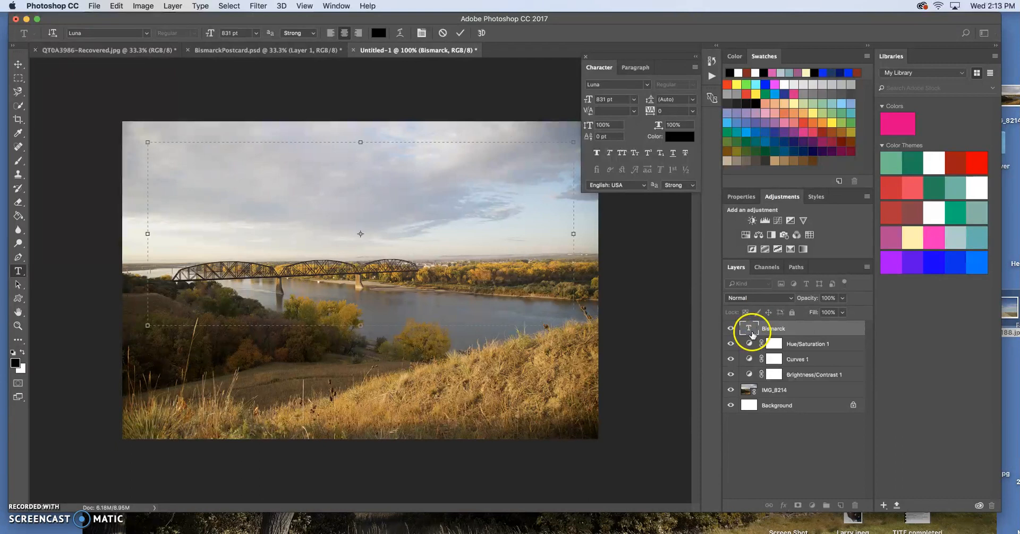
left_click(752, 331)
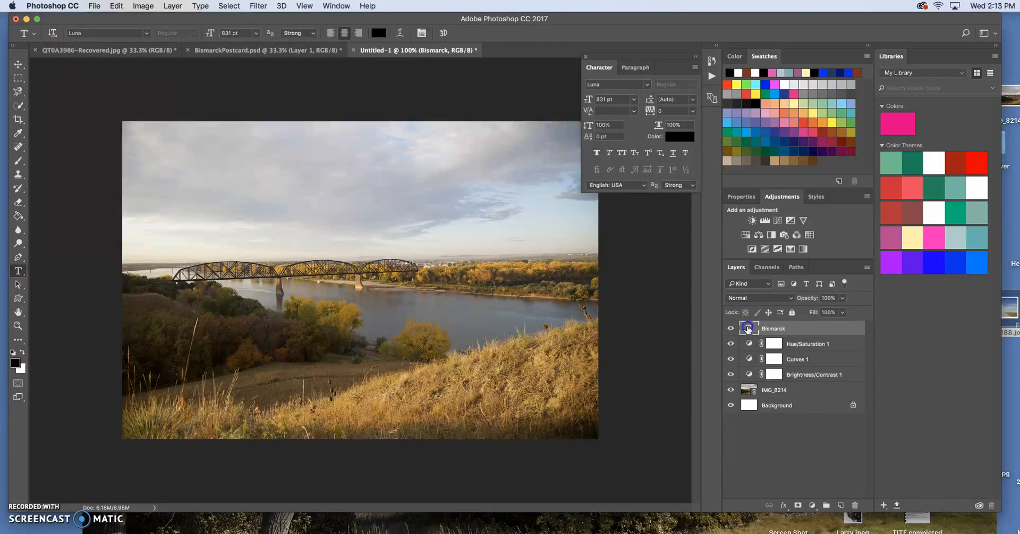
Step: Set the Bismarck text size to 62 pt and compare the lettering with the finished BismarckPostcard.psd
double_click(748, 326)
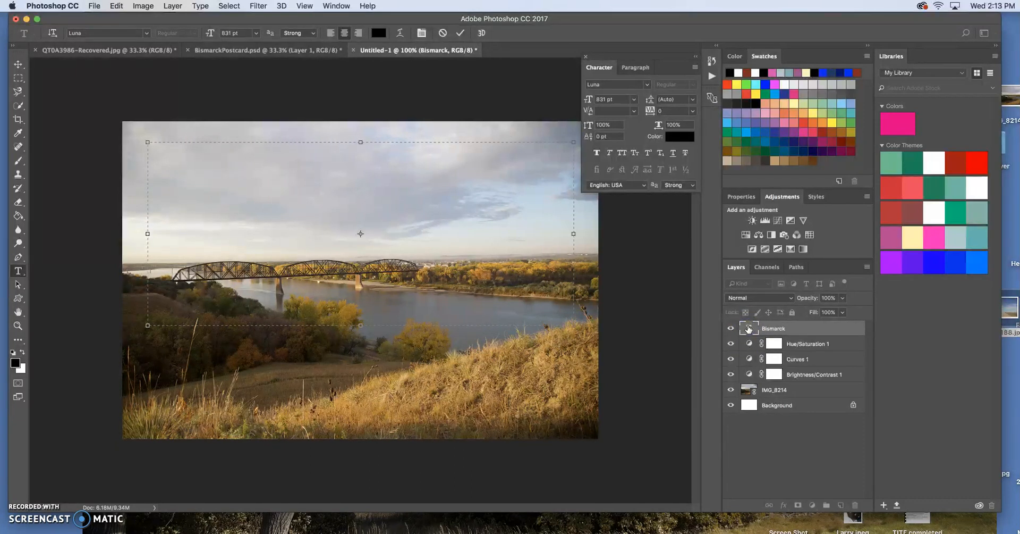
left_click(796, 349)
double_click(749, 328)
left_click_drag(589, 100, 268, 111)
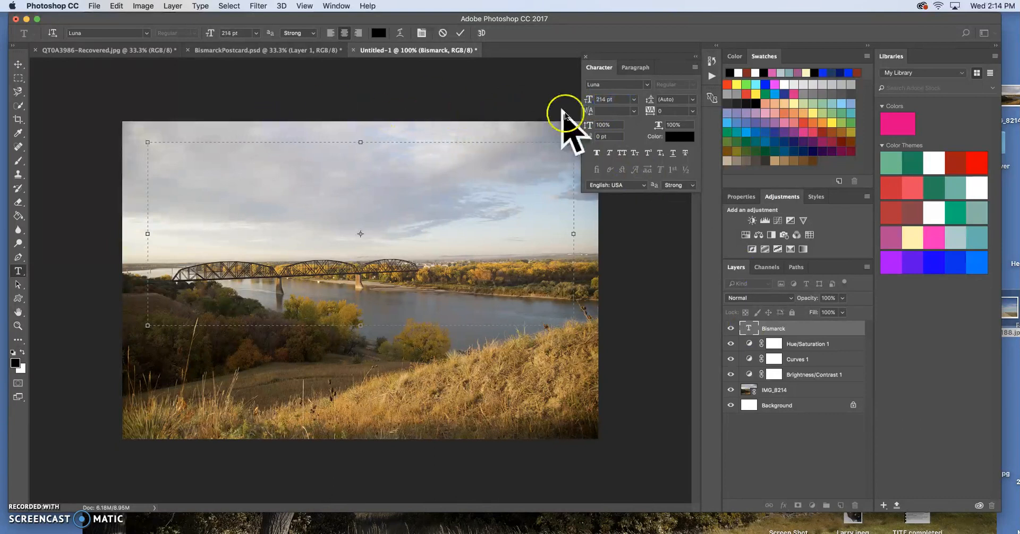
left_click_drag(588, 105, 509, 104)
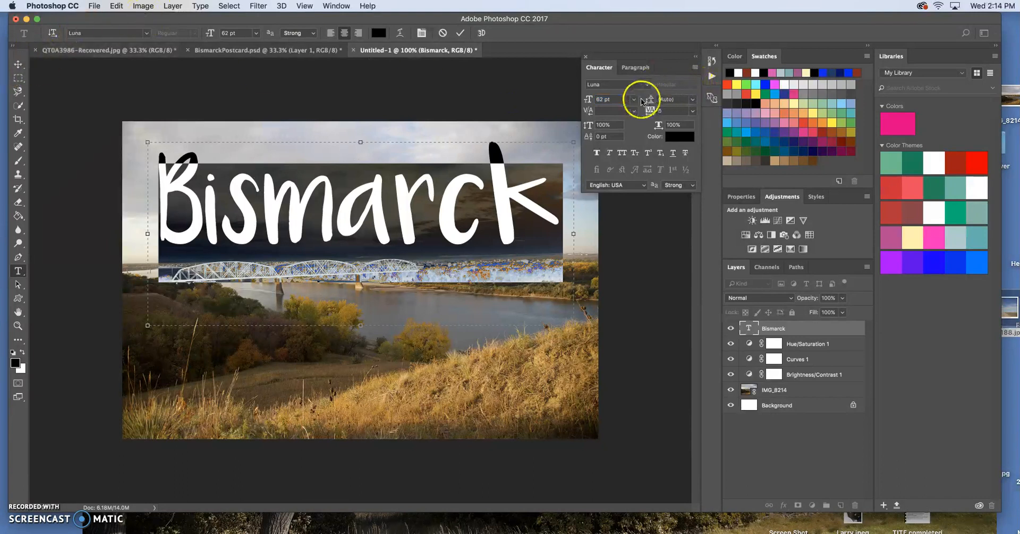
left_click(18, 64)
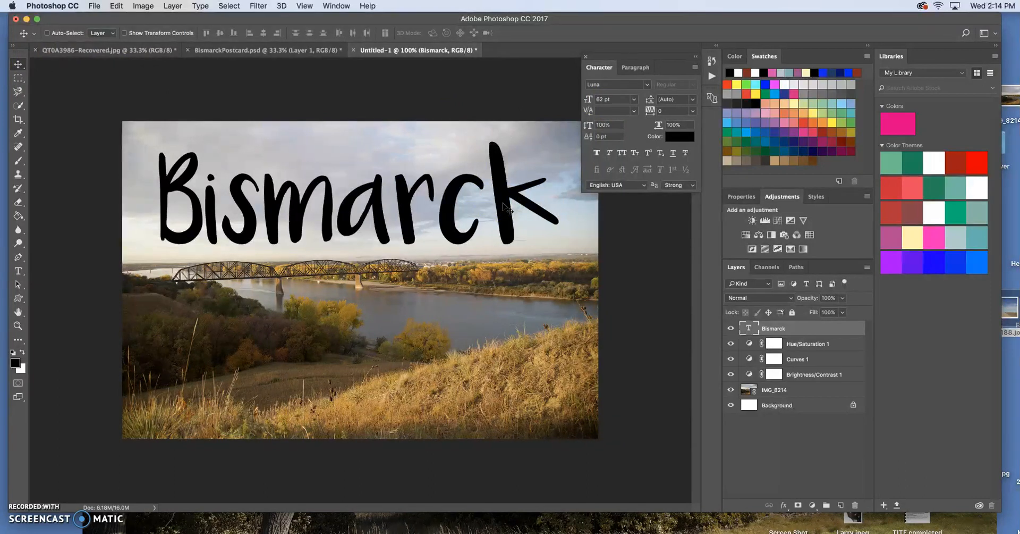
left_click(260, 55)
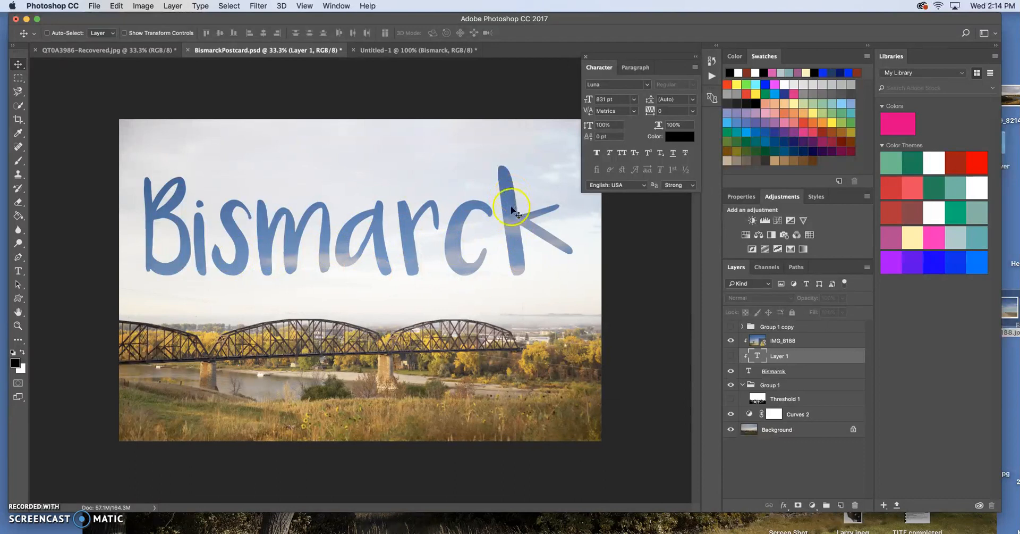
left_click(421, 49)
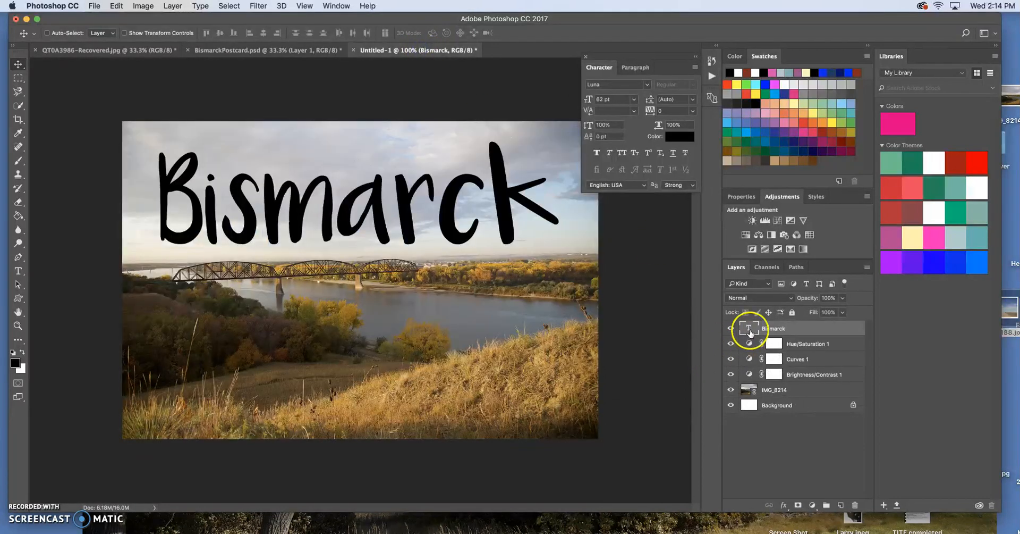
left_click(681, 137)
left_click(532, 207)
mouse_move(532, 207)
left_mouse_down()
mouse_move(451, 210)
mouse_move(450, 235)
mouse_move(481, 210)
mouse_move(413, 205)
mouse_move(451, 205)
mouse_move(451, 232)
mouse_move(428, 246)
left_mouse_up()
left_click(445, 227)
left_click_drag(464, 214, 465, 235)
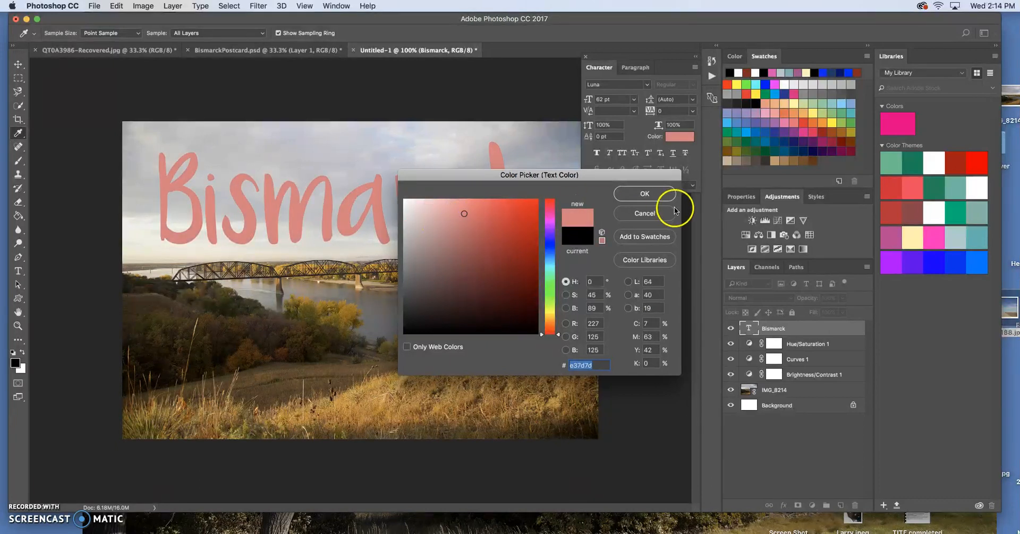
left_click(646, 213)
left_click(367, 157)
left_click(383, 203)
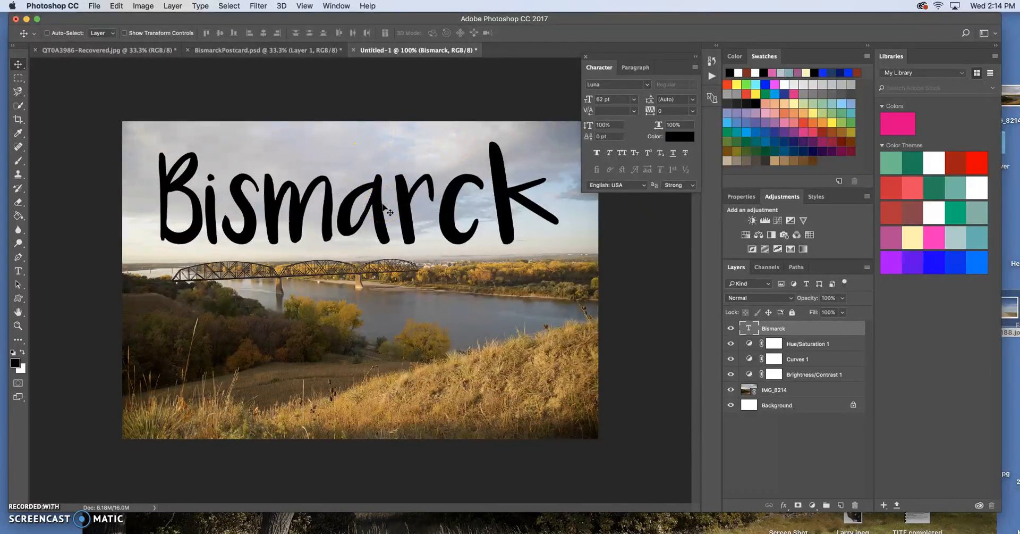
left_click(745, 272)
Step: Place IMG_8188.jpg from the desktop on the postcard as a new layer above the Bismarck text
left_click(1012, 309)
left_click_drag(1014, 307, 451, 194)
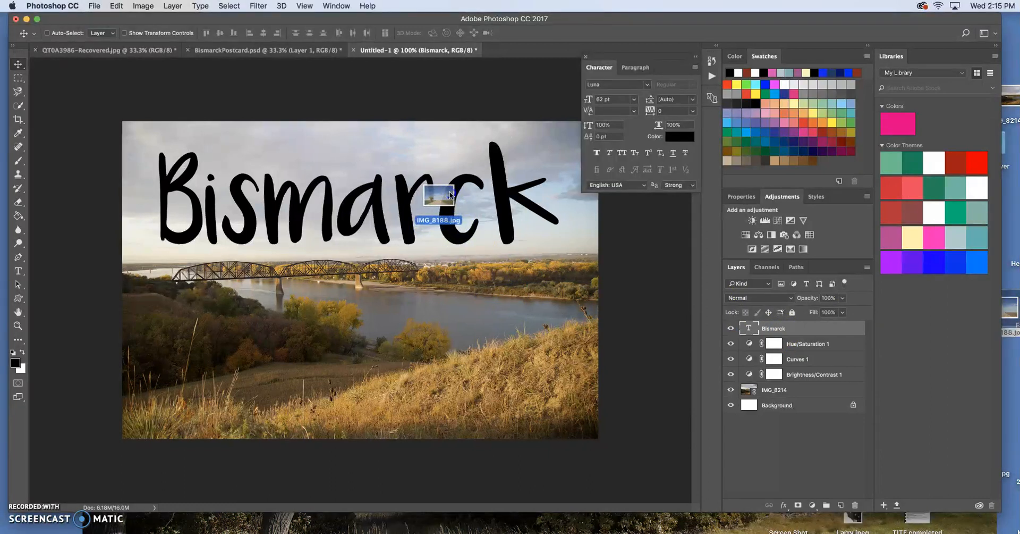
left_click_drag(450, 194, 450, 194)
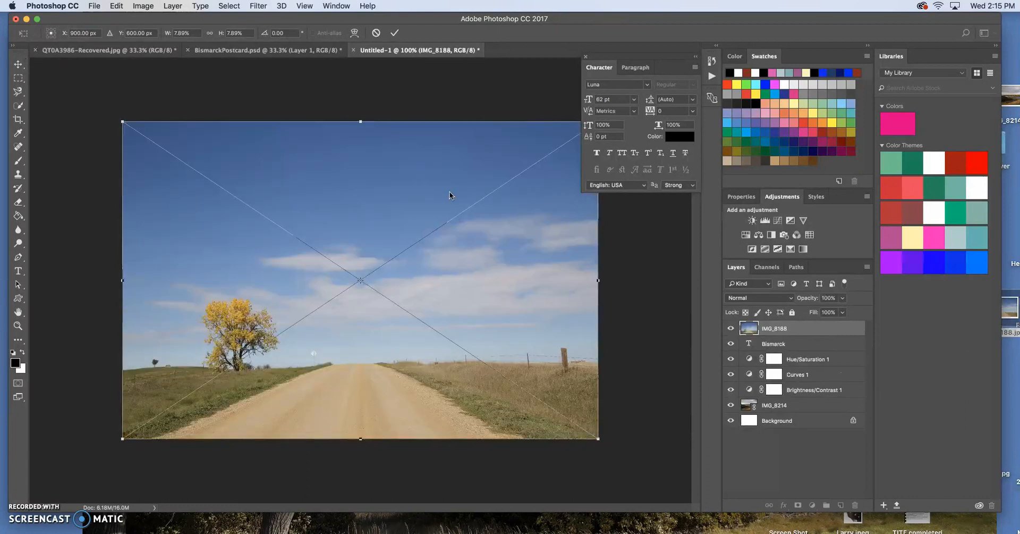
key("Return")
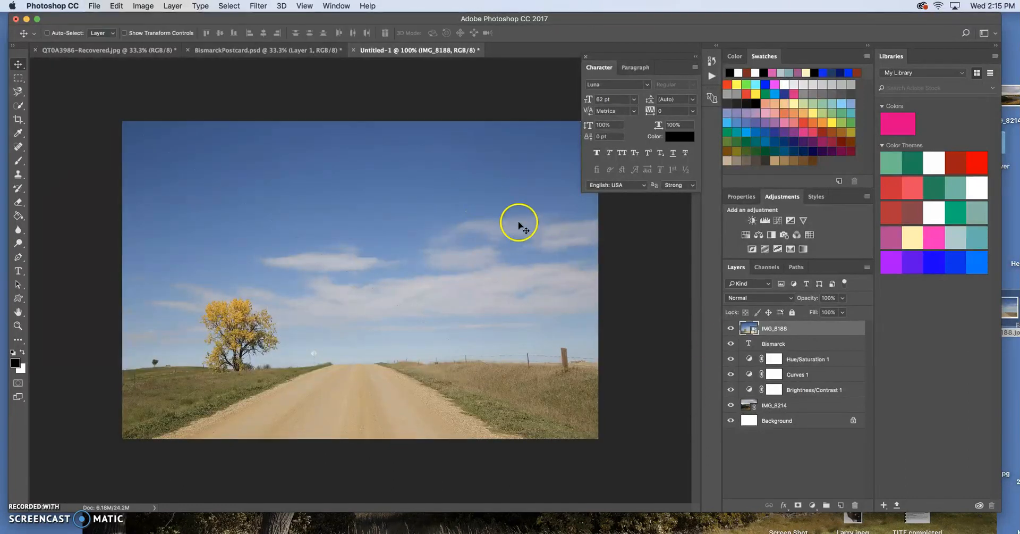
left_click(94, 6)
left_click(121, 209)
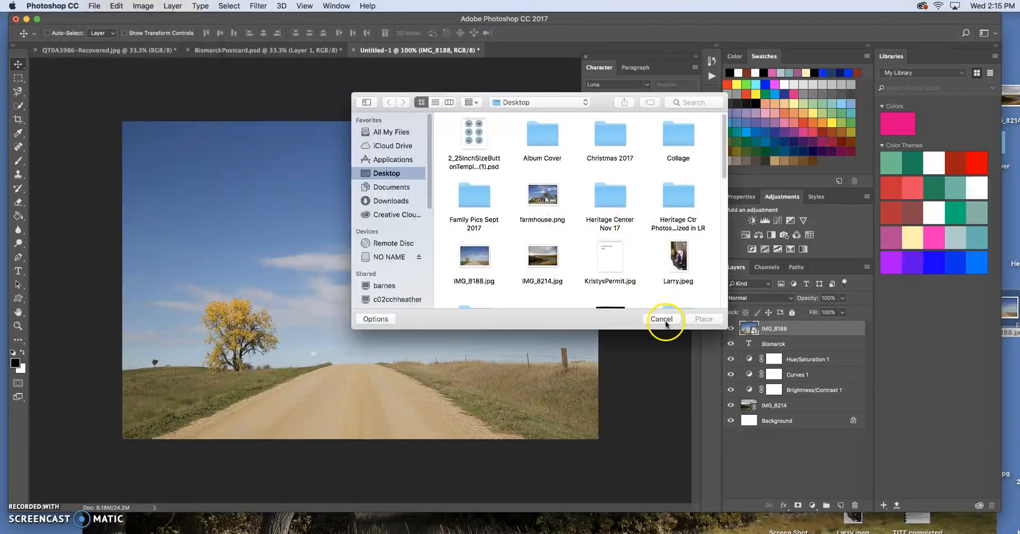
left_click(666, 320)
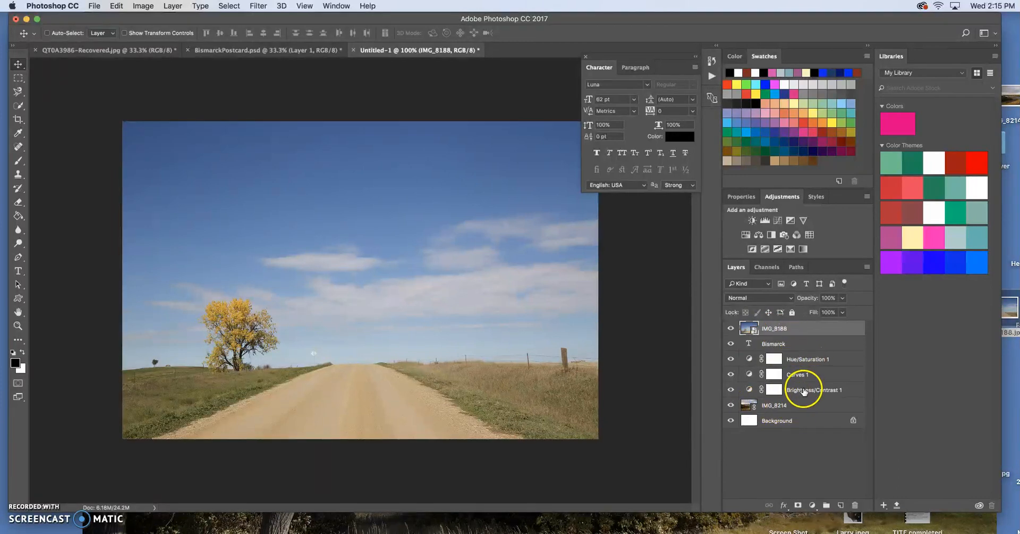
Step: Clip the IMG_8188 photo to the Bismarck text layer directly beneath it
left_click(773, 343)
left_click_drag(797, 359, 774, 349)
left_click(777, 336, "alt")
Step: Reposition the clipped IMG_8188 photo so its blue sky and clouds fill the Bismarck letters
left_click(758, 328)
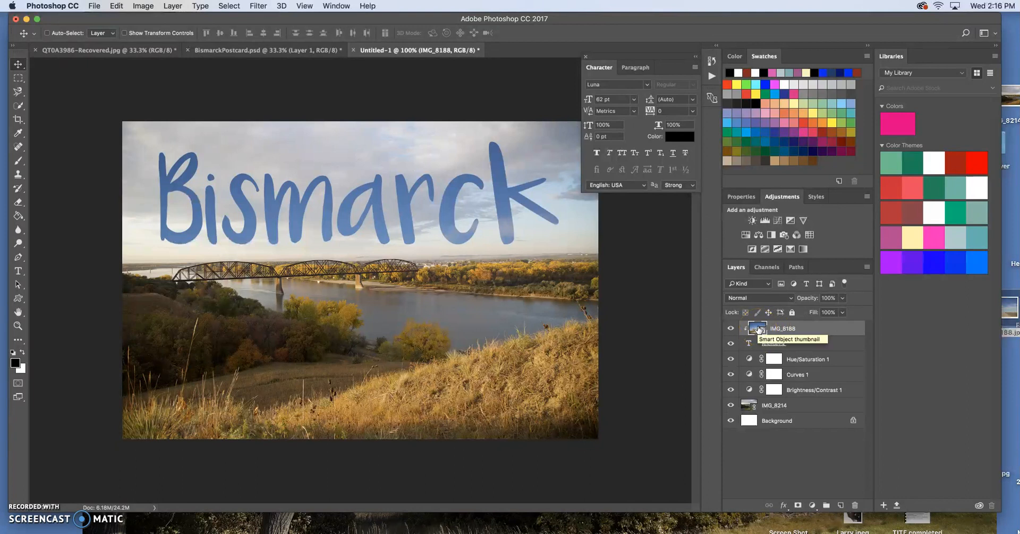
left_click(754, 330)
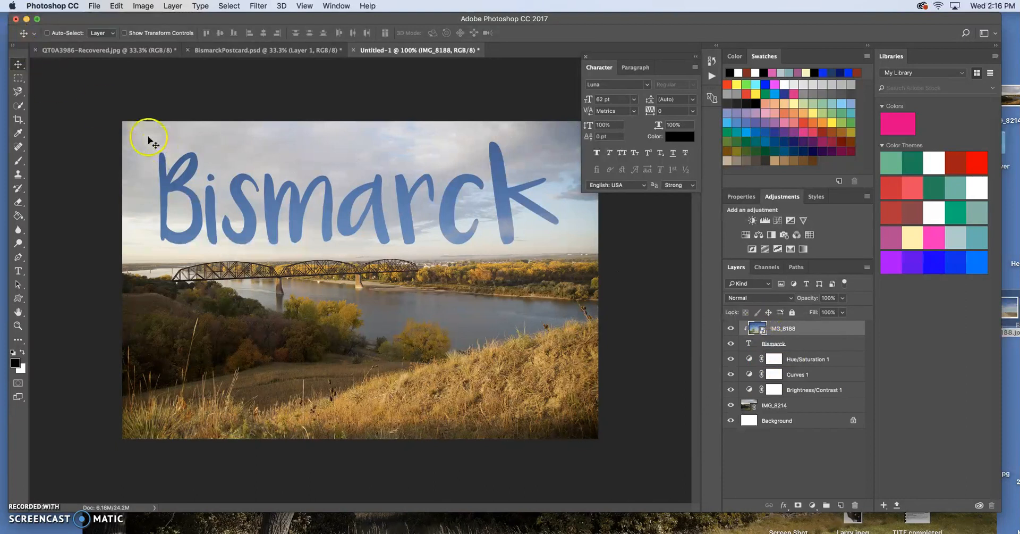
left_click_drag(273, 193, 273, 54)
left_click_drag(424, 260, 381, 222)
left_click(311, 212)
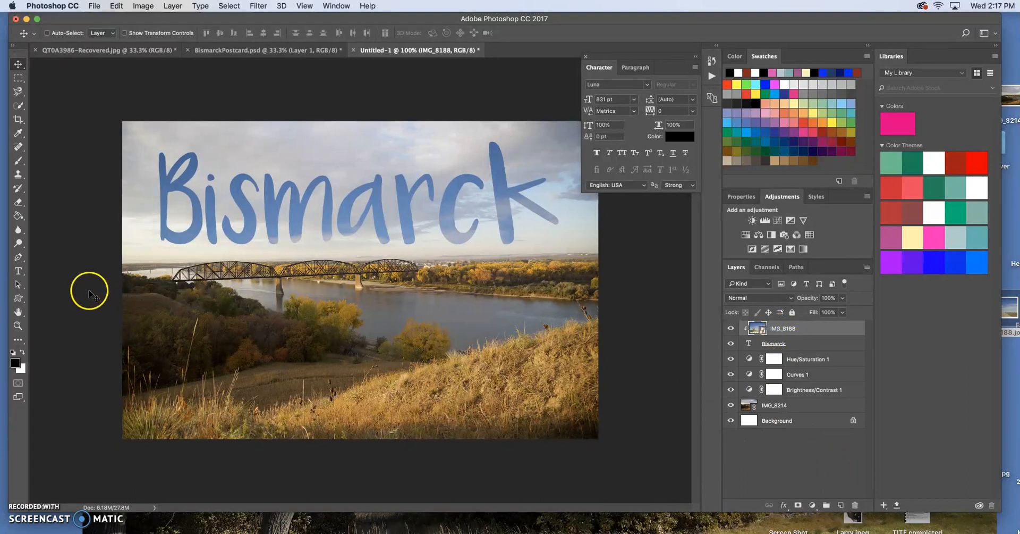
Step: Draw a wide paragraph text box from the bridge down to the hillside and enter "where yall the cool people live"
left_click(18, 272)
left_click_drag(147, 259, 569, 372)
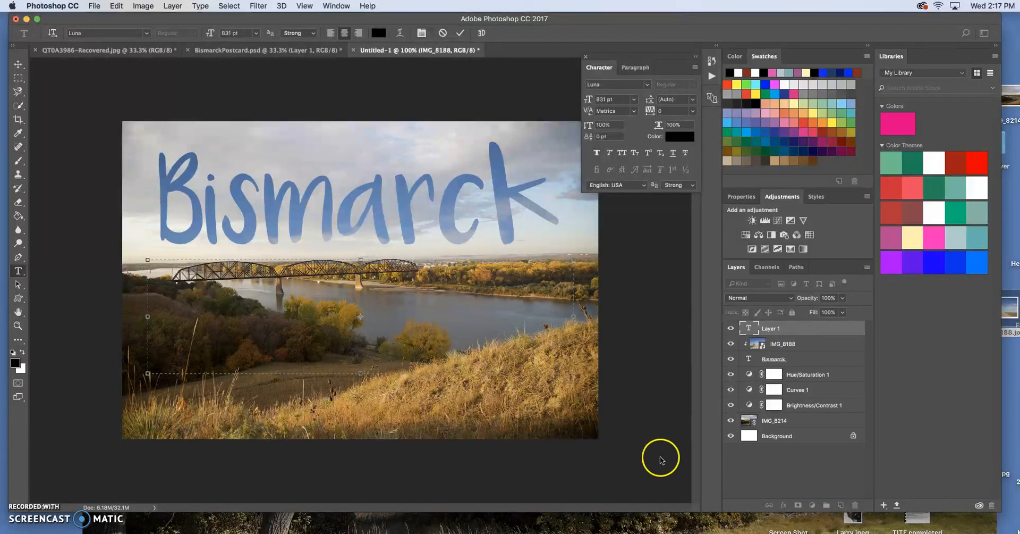
left_click(747, 328)
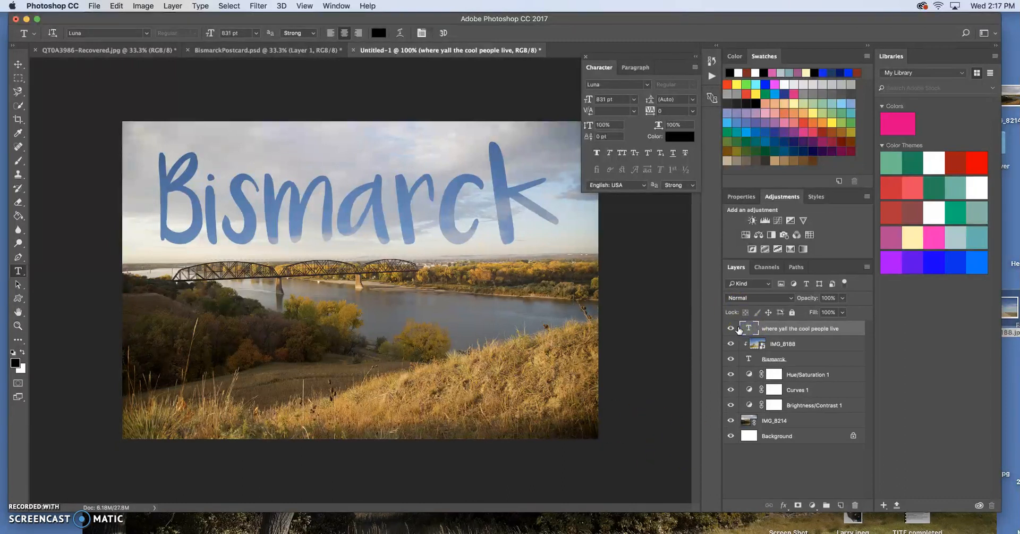
Step: Set the tagline's font size to 10.01 pt and correct "yall" to "all"
left_click_drag(589, 100, 431, 100)
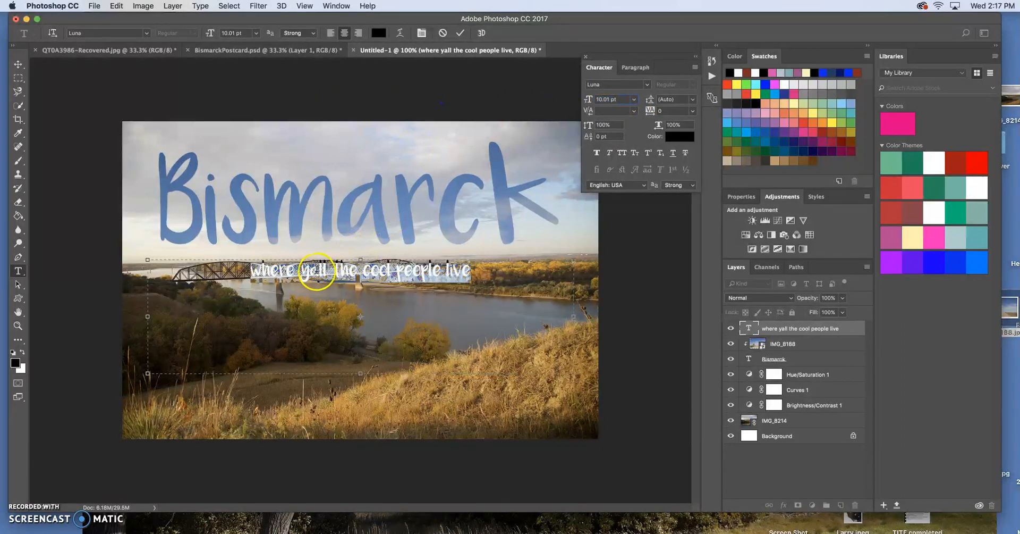
left_click(316, 271)
key("BackSpace")
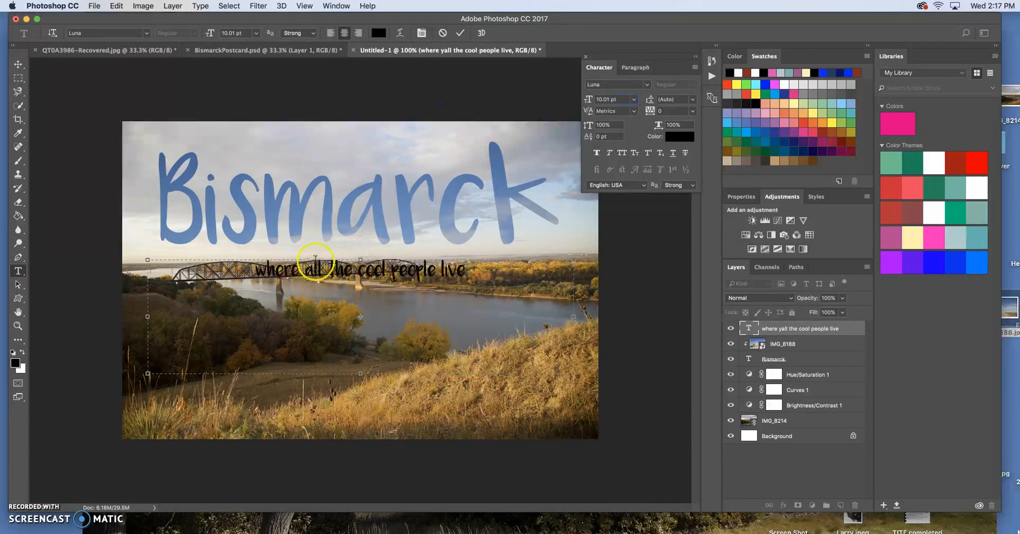
Step: Move the tagline under the right half of the Bismarck lettering and shift the Bismarck text slightly up and right
left_click(24, 69)
left_click_drag(325, 270, 402, 243)
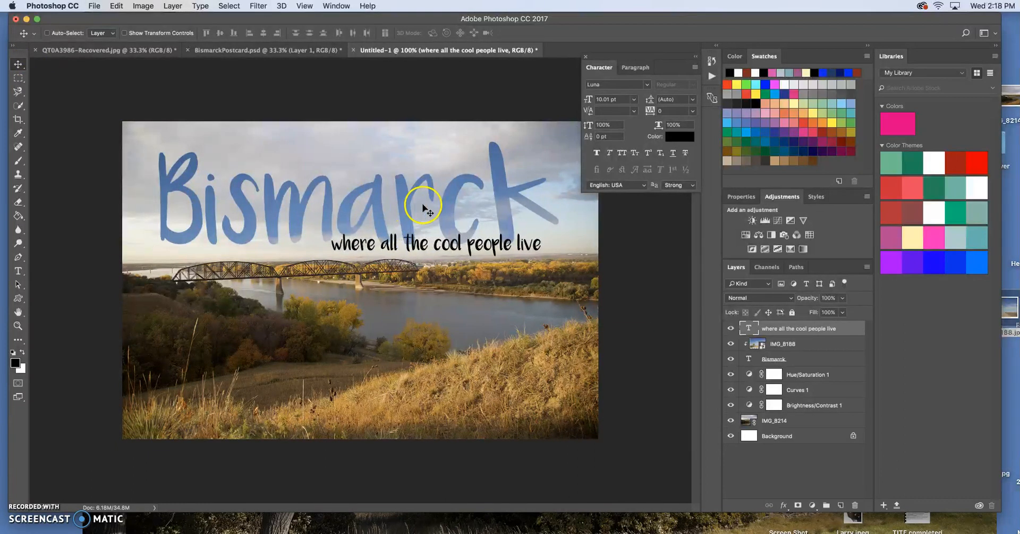
right_click(447, 206)
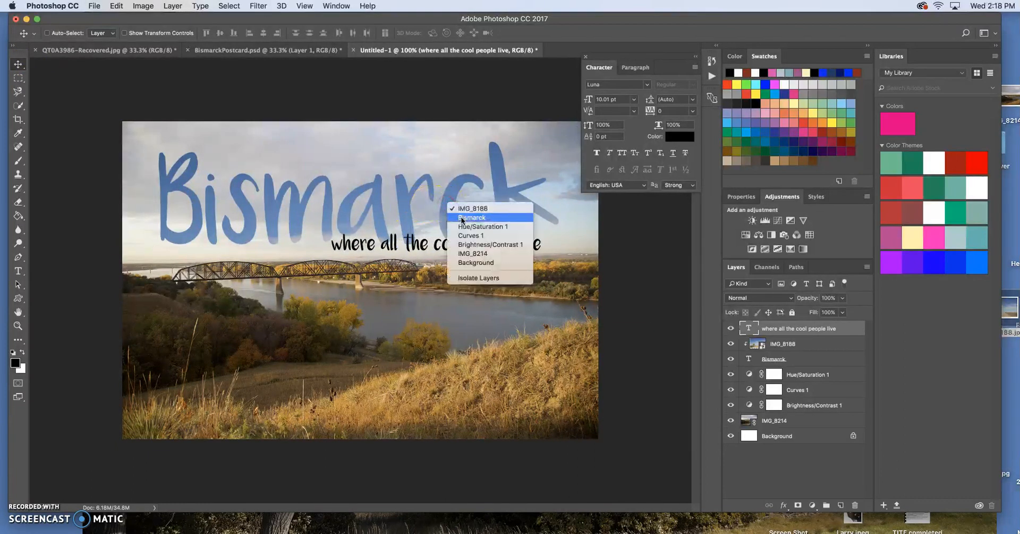
left_click(463, 217)
right_click(444, 196)
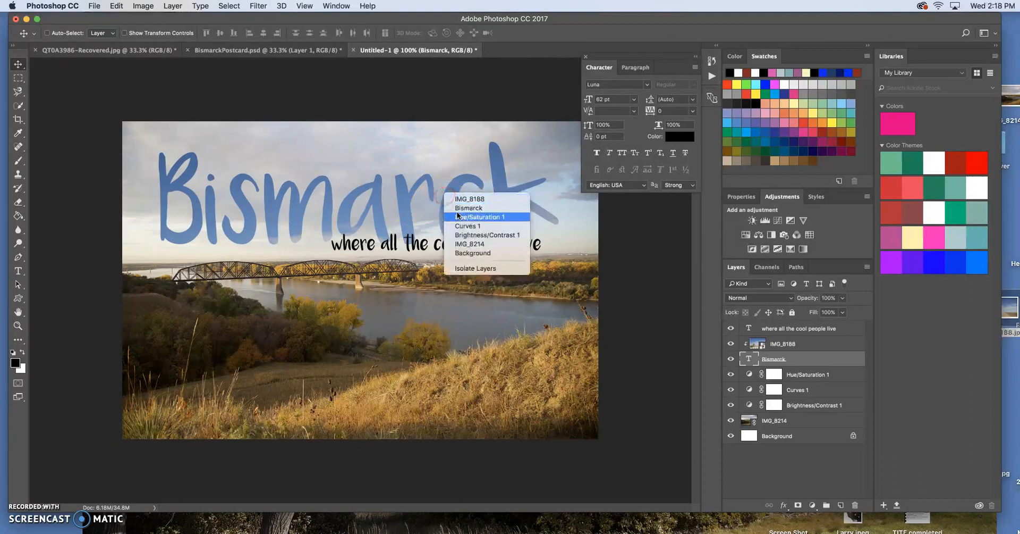
left_click(462, 208)
left_click(778, 366)
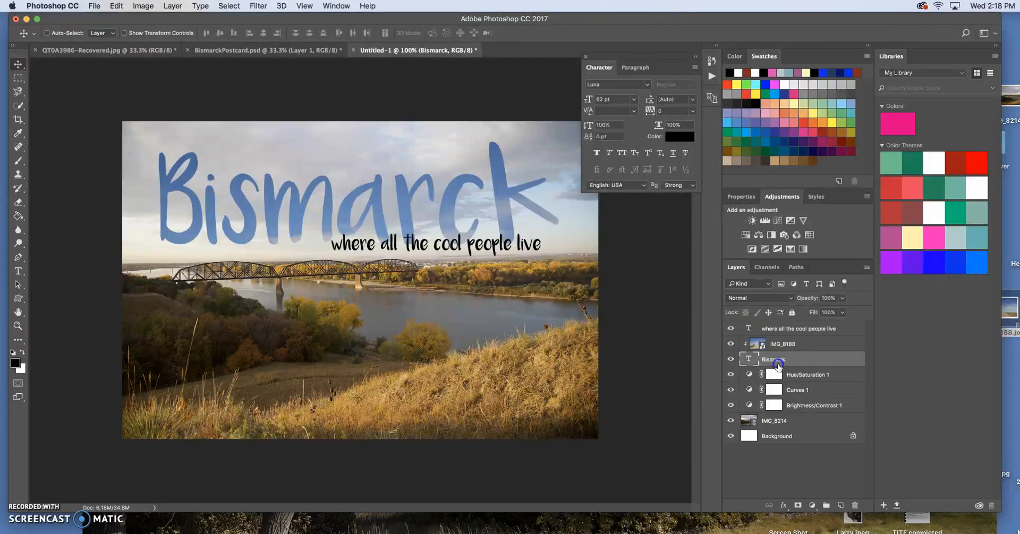
left_click_drag(445, 200, 452, 212)
Step: Nudge the tagline slightly up and left, tight beneath the Bismarck lettering
right_click(451, 246)
left_click(454, 247)
left_click_drag(451, 246, 450, 243)
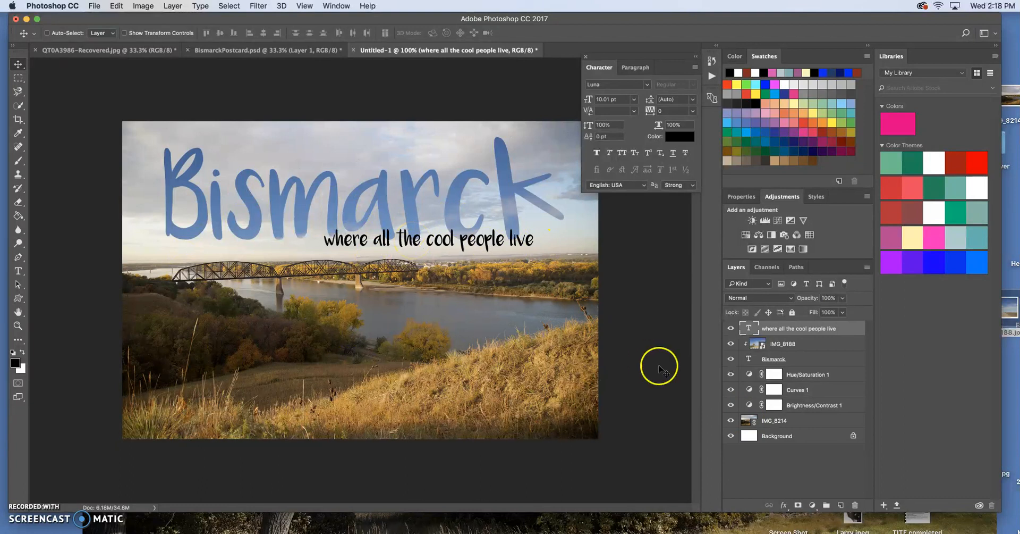
Step: Add a Hue/Saturation adjustment layer directly above the IMG_8214 bridge photo and set its saturation to -100
left_click(791, 420)
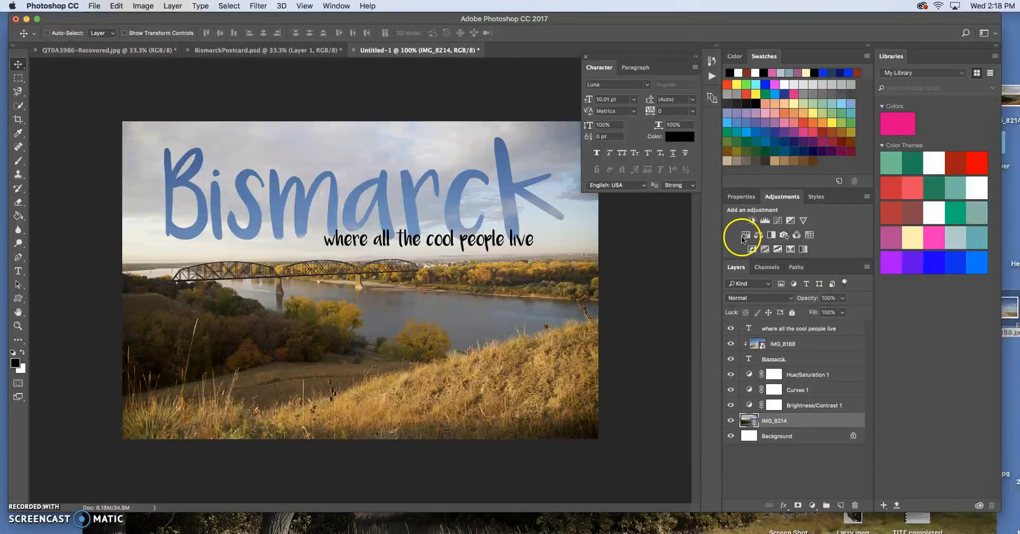
left_click(744, 235)
left_click(777, 306)
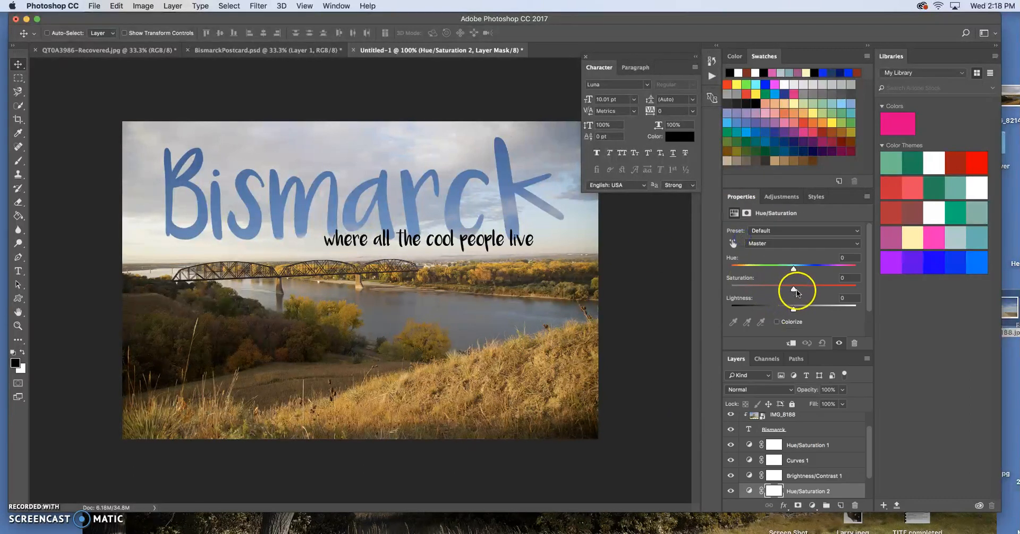
left_click_drag(794, 291, 716, 291)
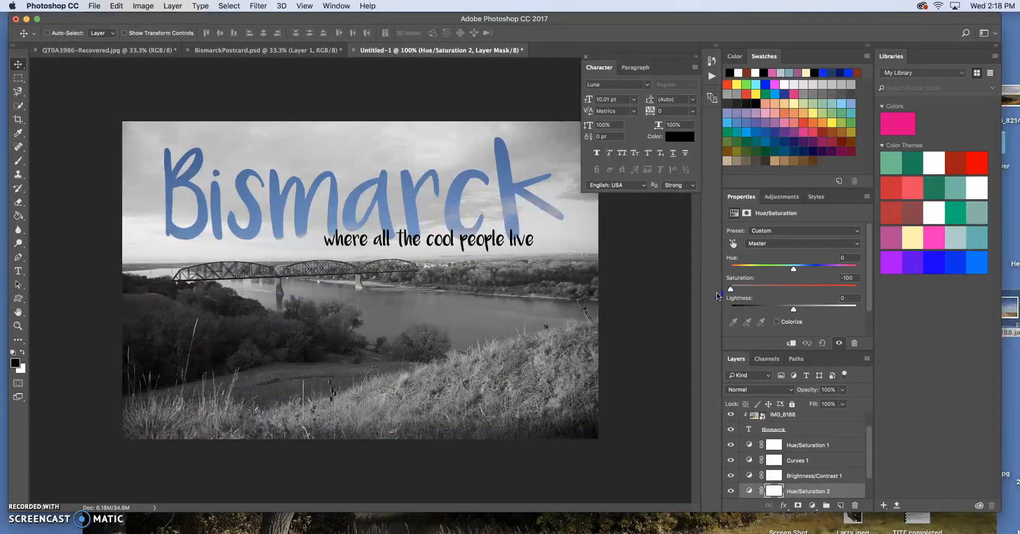
Step: Try a saturation of -13 on the Hue/Saturation 2 layer and delete that adjustment layer
left_click_drag(731, 289, 787, 291)
left_click_drag(871, 449, 870, 467)
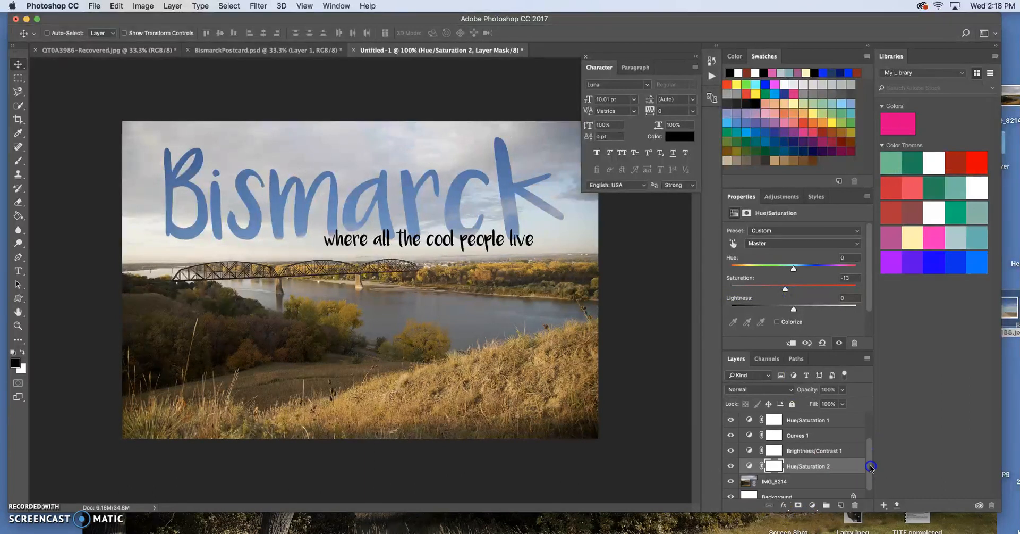
left_click(800, 469)
left_click_drag(799, 468, 856, 504)
left_click(805, 457)
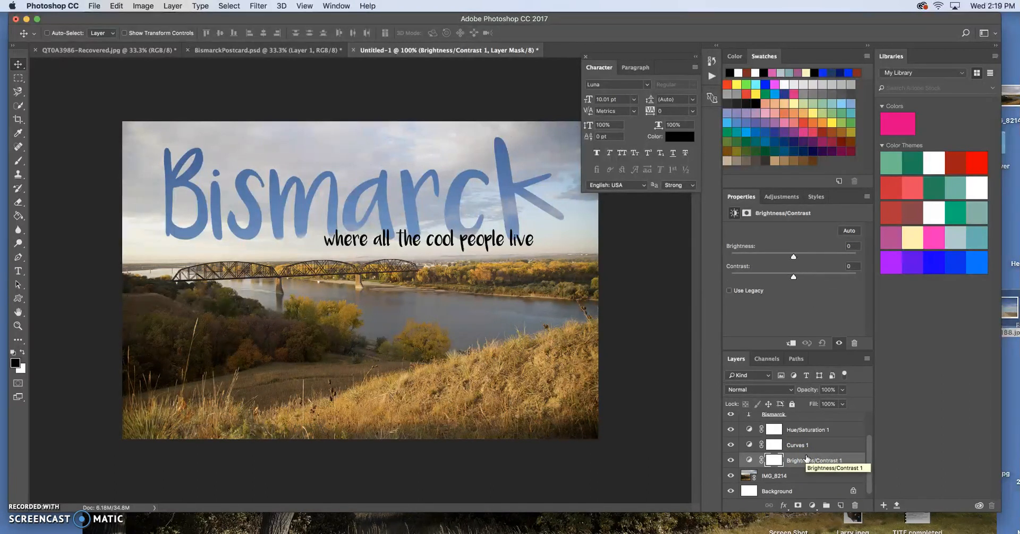
left_click(477, 228)
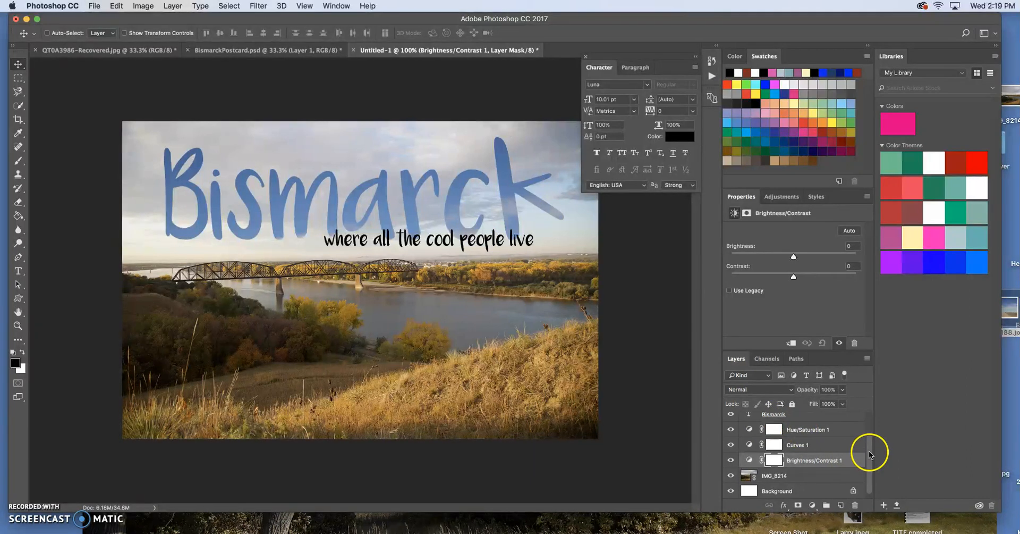
Step: Add a Drop Shadow layer style to the "where all the cool people live" text layer, keeping the tagline in view
scroll(869, 451, "up", 3)
left_click(795, 420)
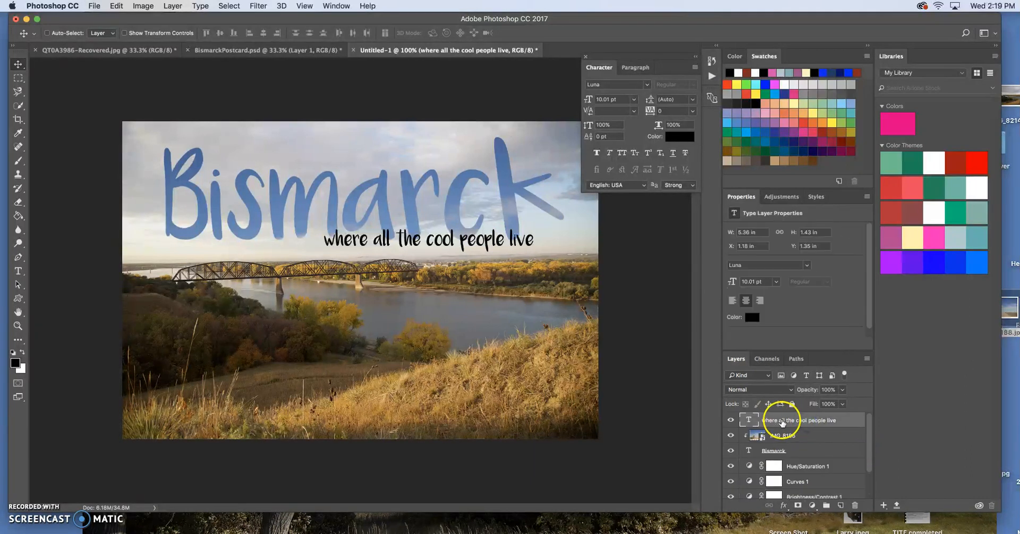
left_click(783, 506)
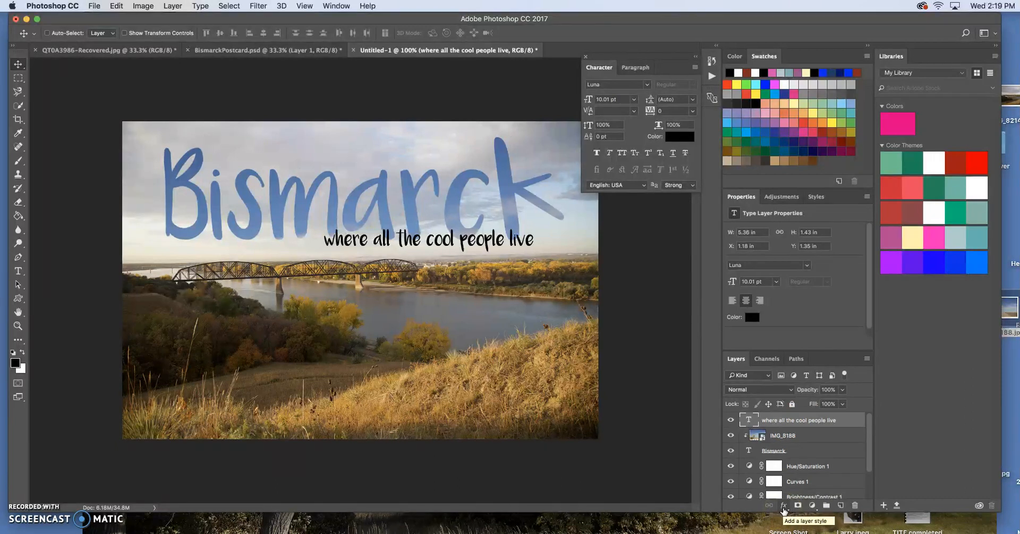
left_click(784, 506)
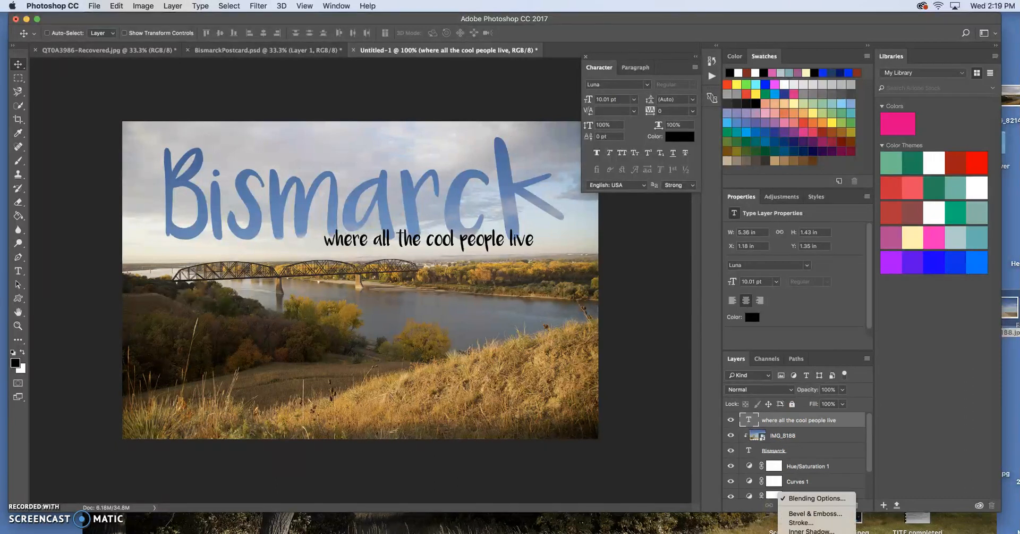
left_click(811, 481)
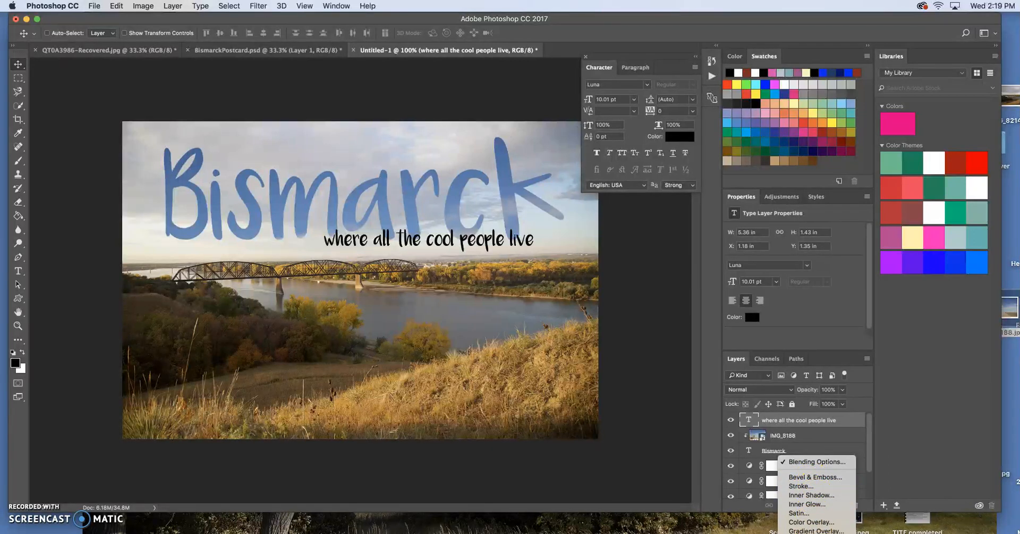
left_click(811, 526)
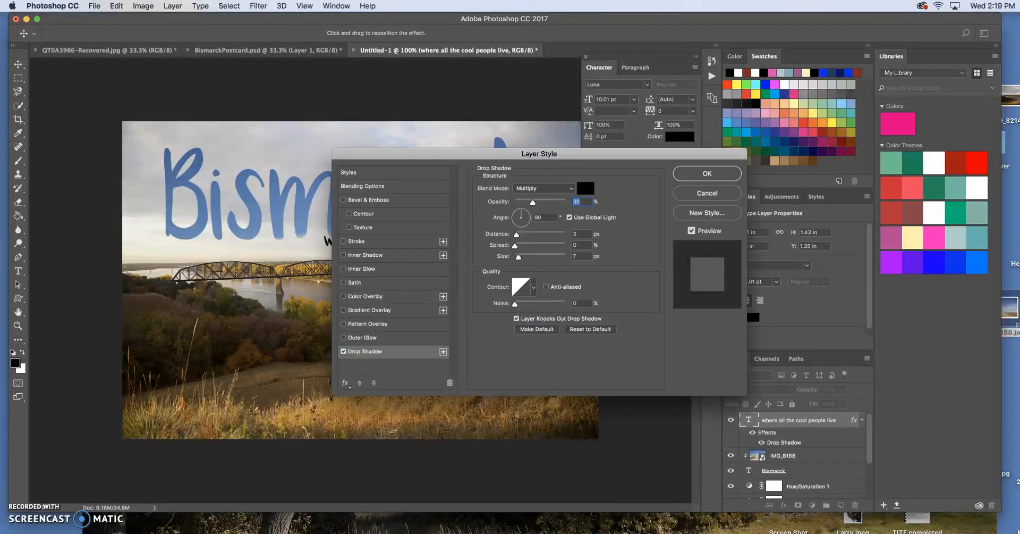
left_click_drag(561, 158, 880, 150)
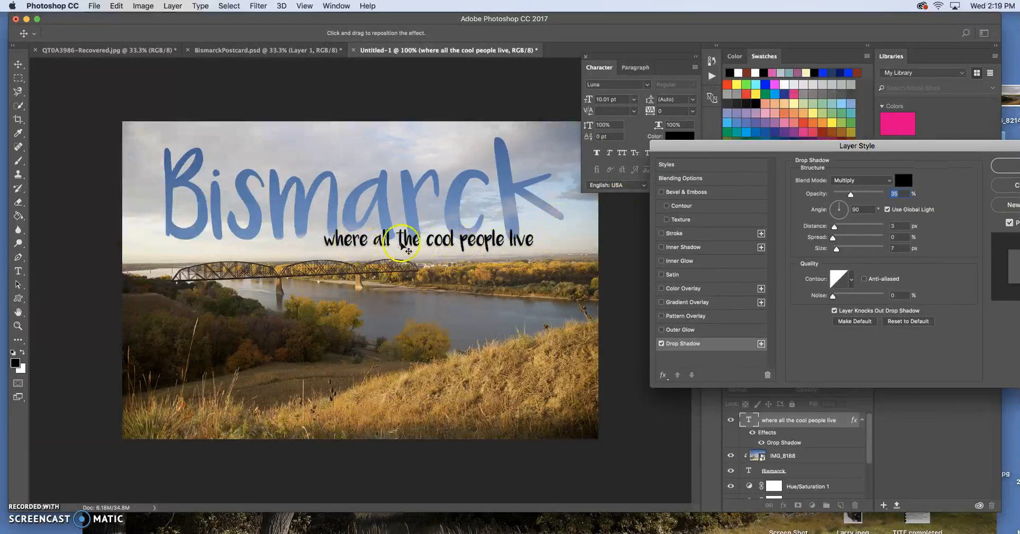
Step: Replace the tagline's drop shadow with an Outer Glow at 29% opacity
left_click(662, 342)
left_click(662, 330)
left_click(674, 330)
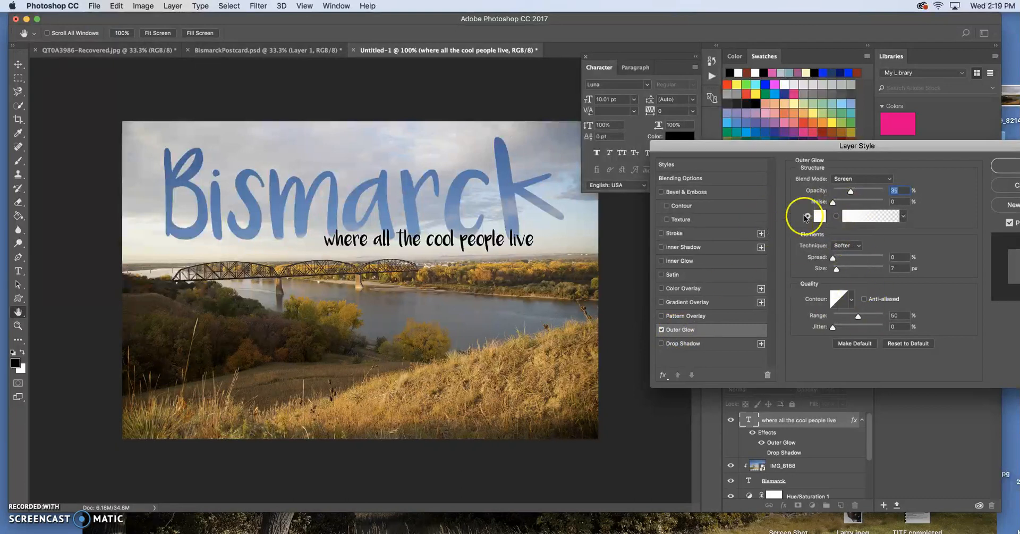
left_click_drag(872, 192, 850, 194)
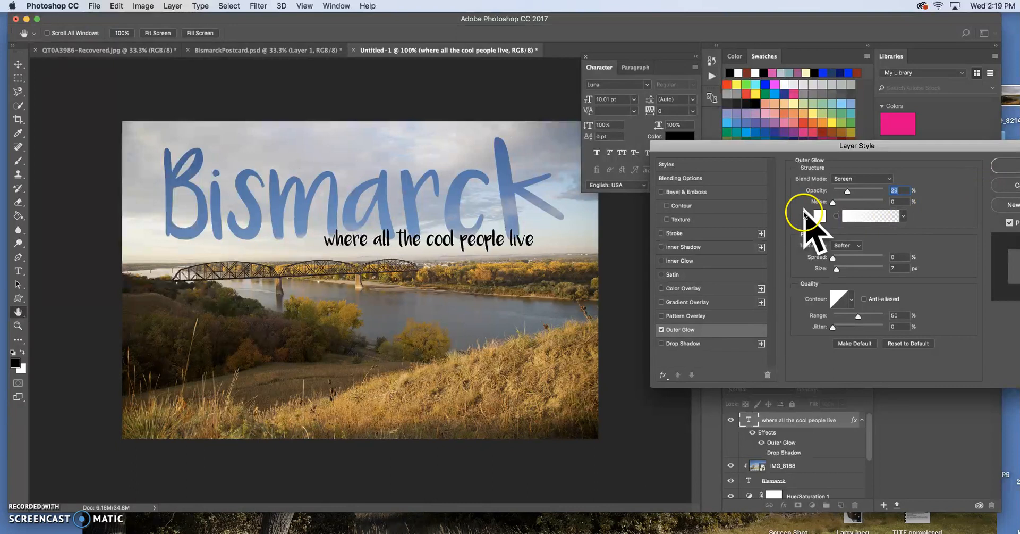
Step: Try a red glow colour, #e61414, for the tagline's outer glow
left_click(815, 215)
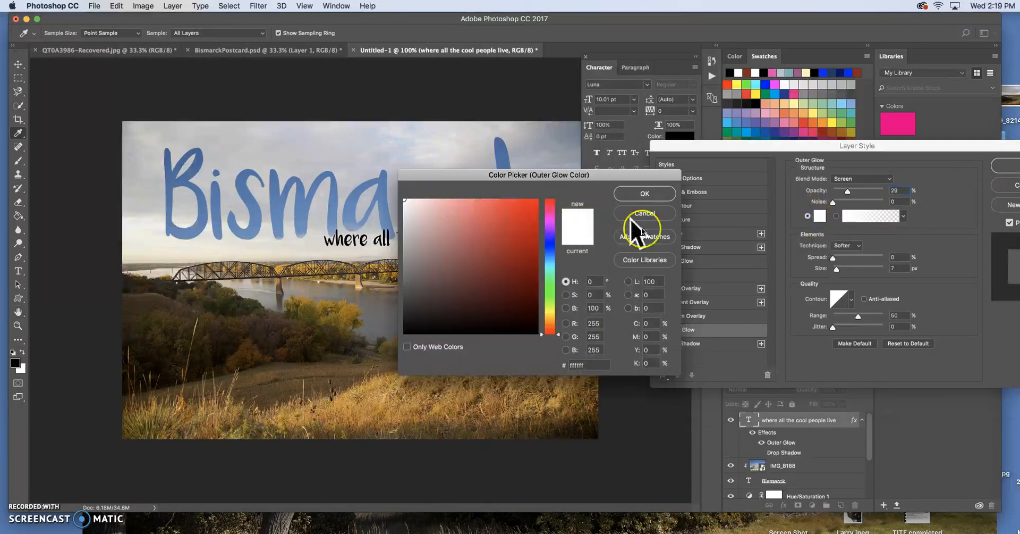
left_click_drag(492, 206, 527, 212)
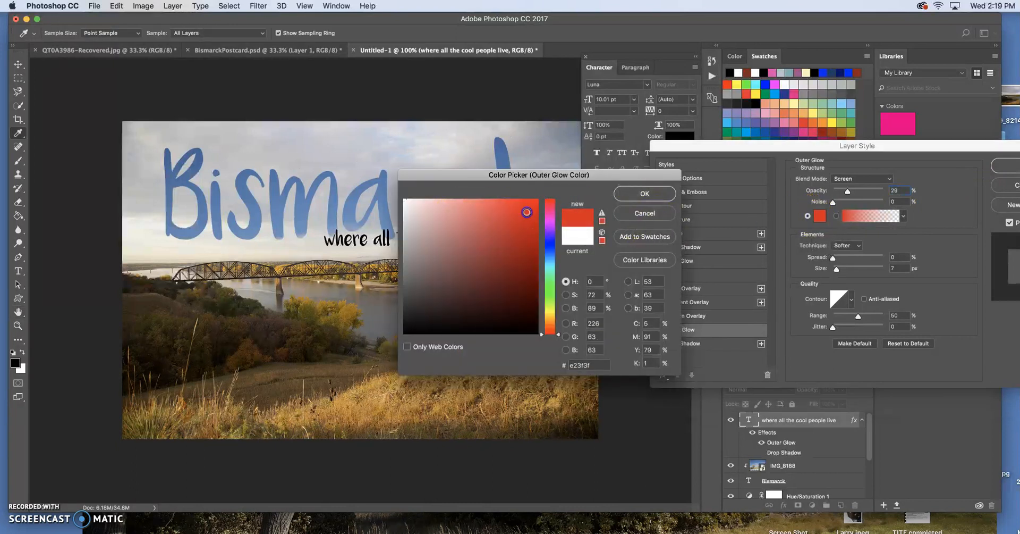
left_click(641, 198)
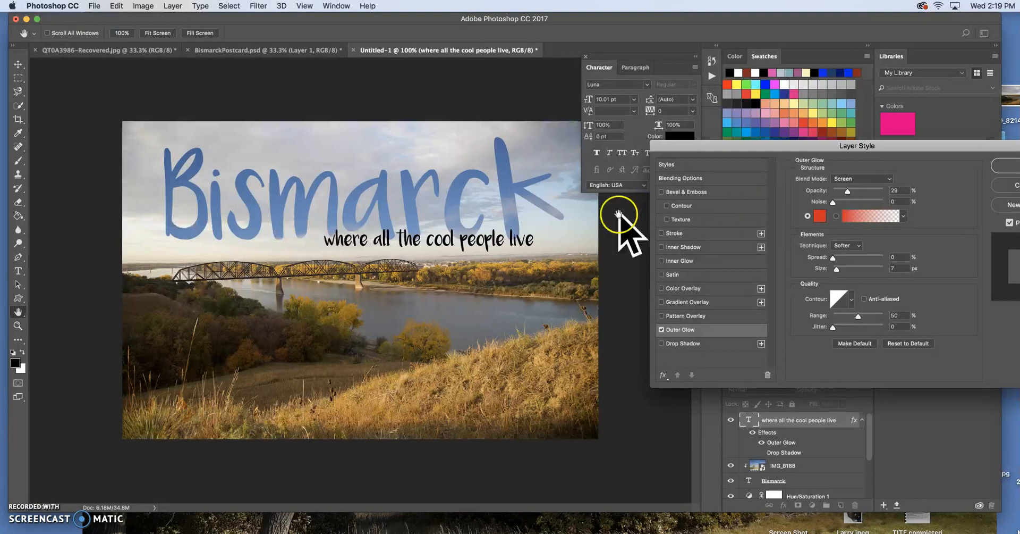
left_click(814, 219)
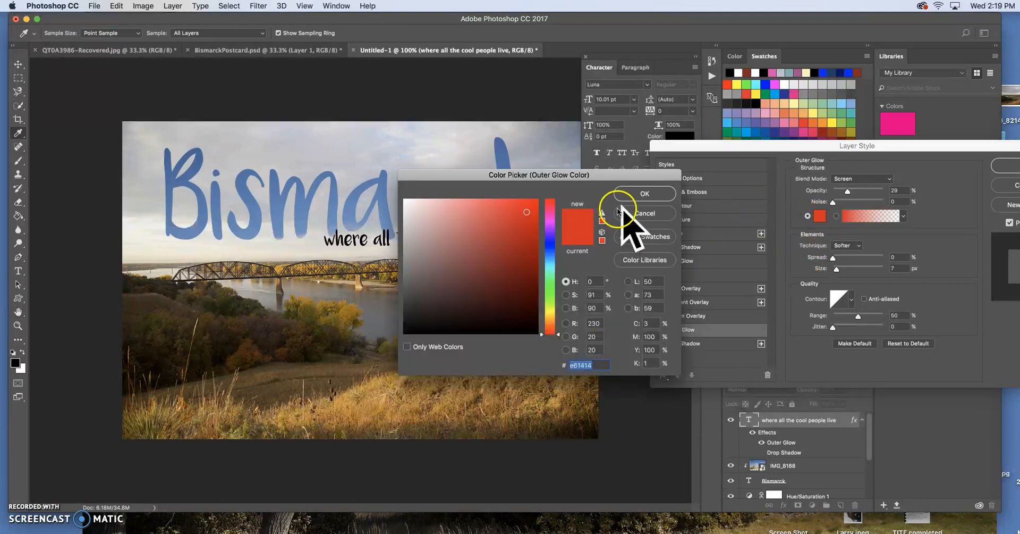
left_click(637, 198)
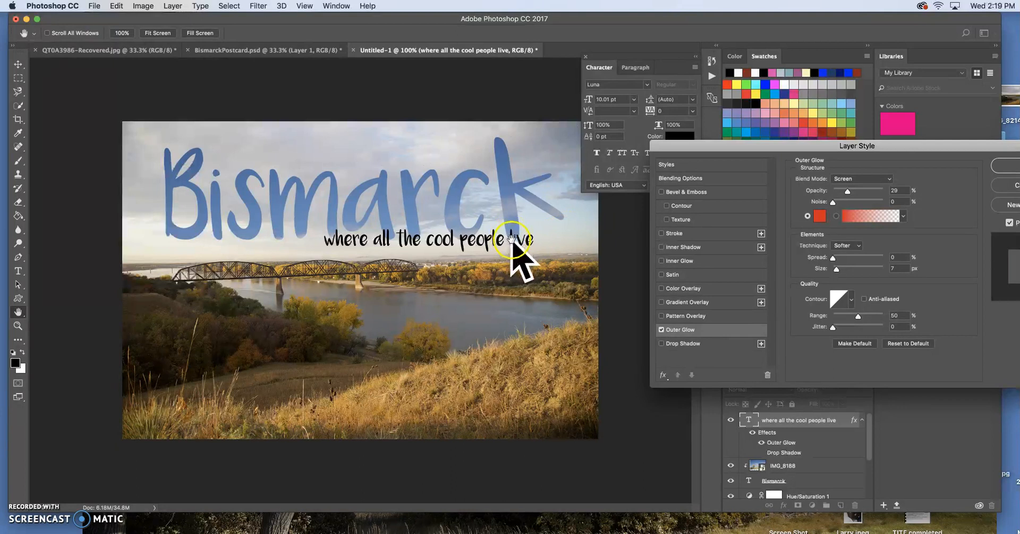
Step: Change the tagline's outer glow colour to near-white #fbf9f9 and apply the layer style
key("super+minus")
key("super+plus")
key("super+plus")
key("super+plus")
key("super+plus")
key("super+plus")
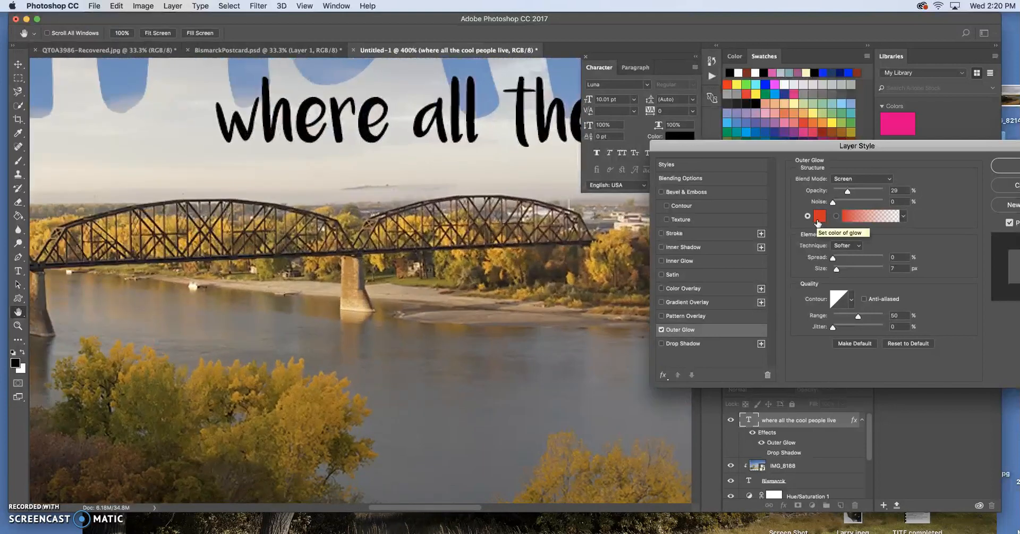
left_click(371, 110)
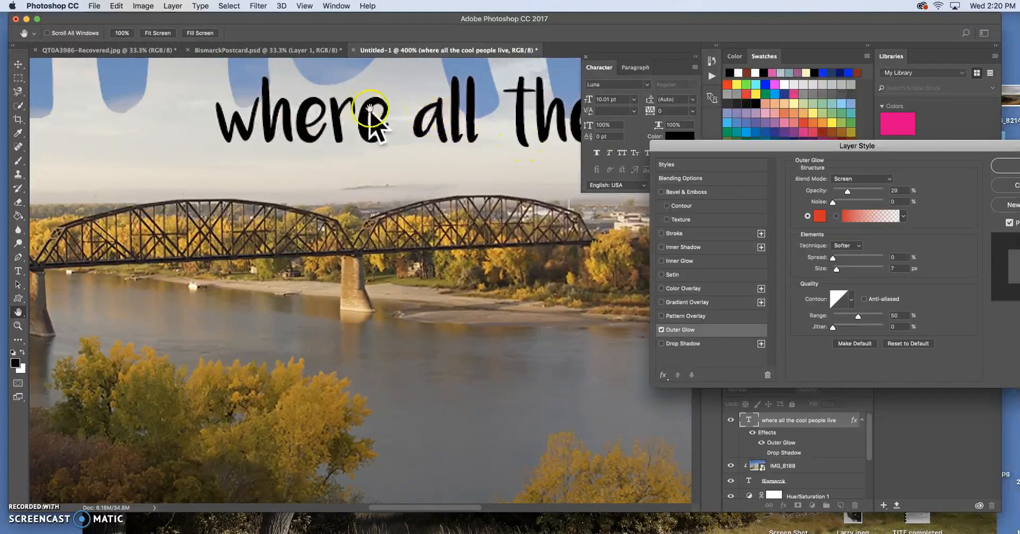
left_click(820, 215)
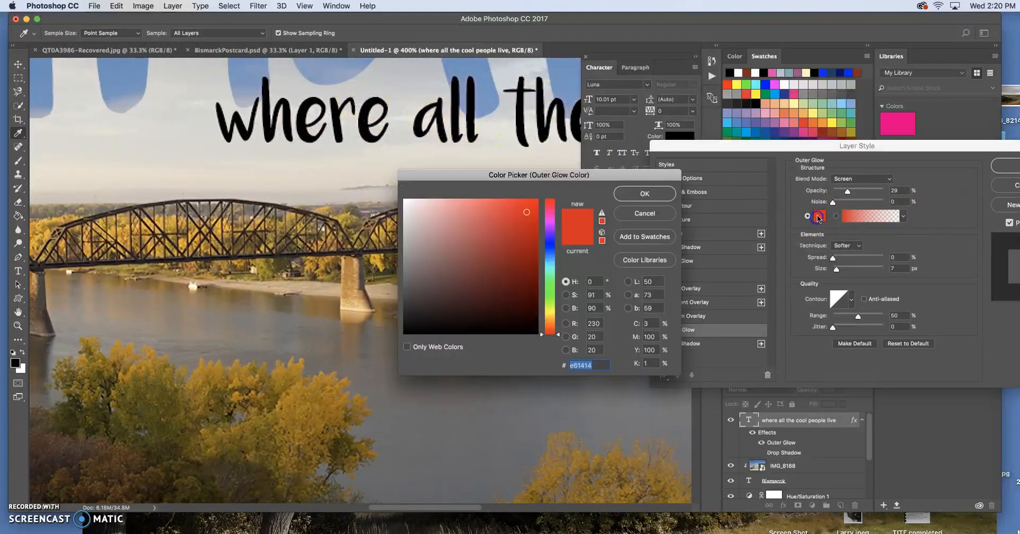
left_click(405, 201)
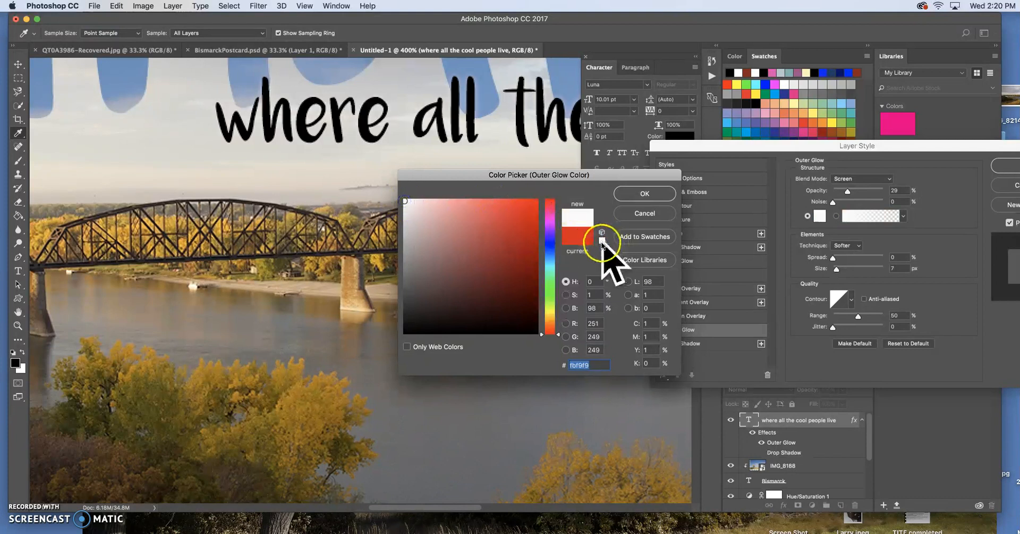
left_click(635, 196)
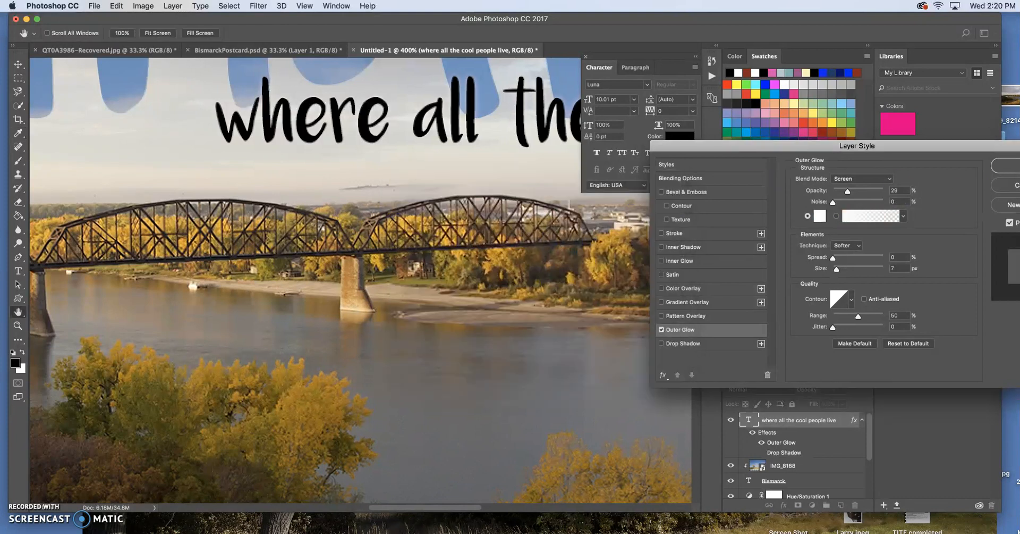
key("Return")
key("v")
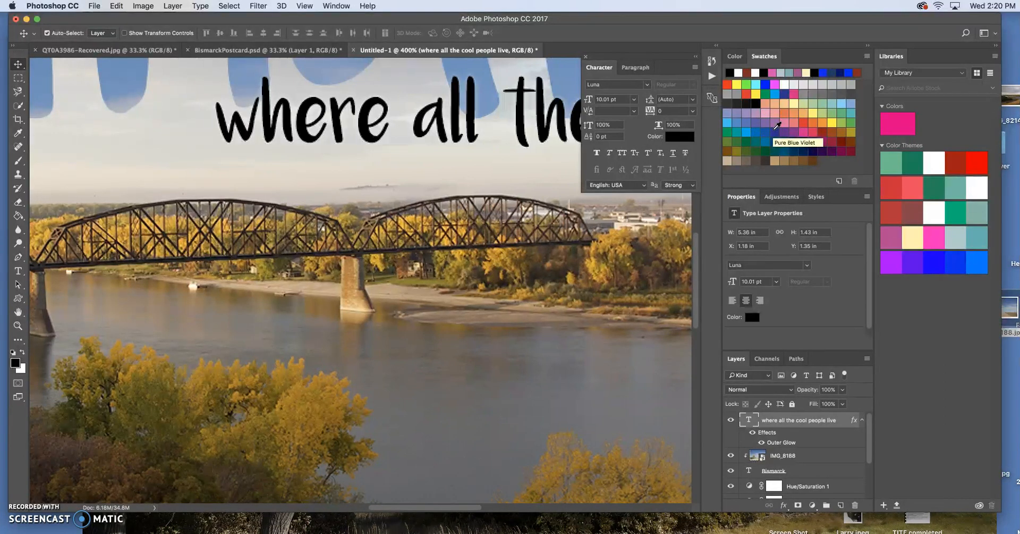
key("super+1")
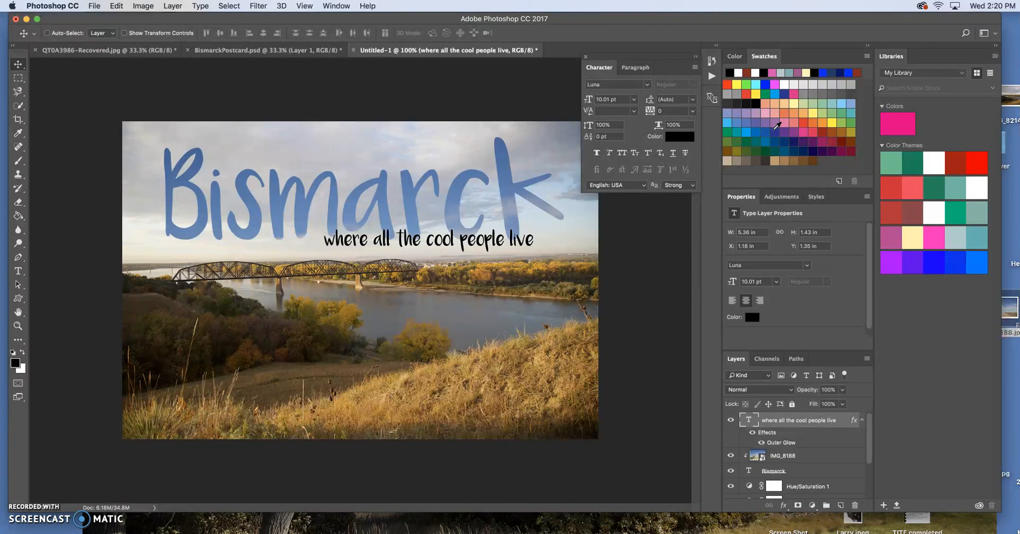
left_click(452, 222)
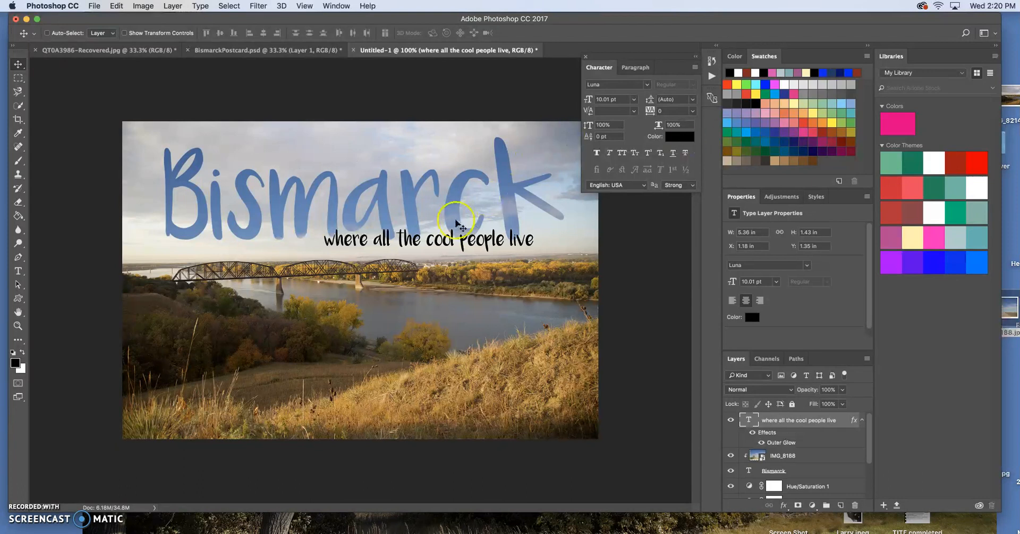